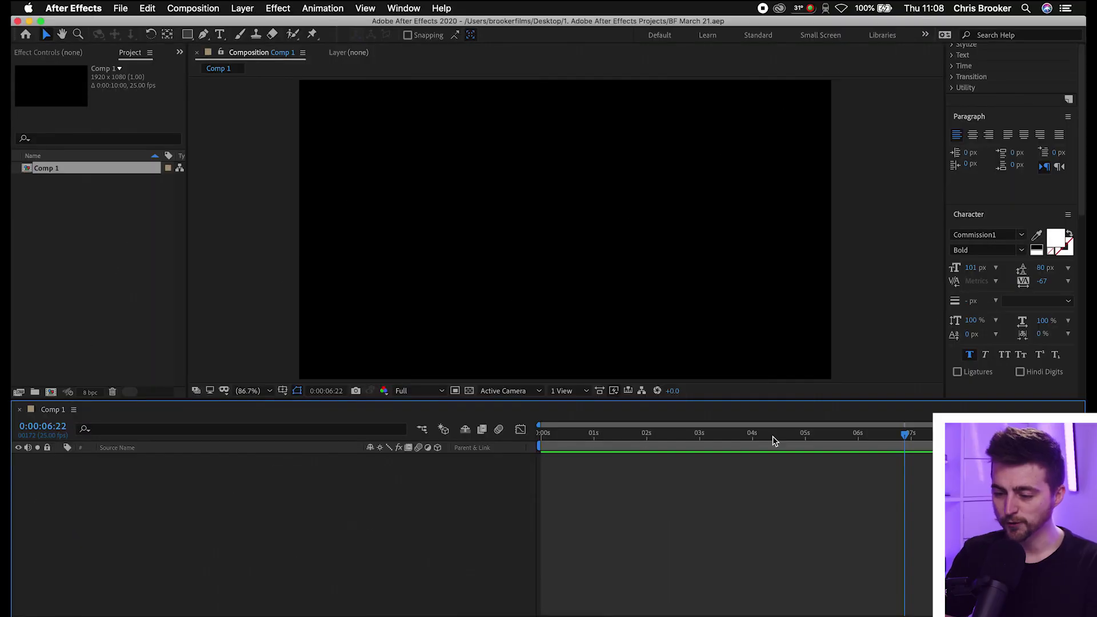
# Return to the start of the timeline and add a text layer reading "BROOKER" in the composition.
pyautogui.moveTo(774, 441); pyautogui.dragTo(541, 429)
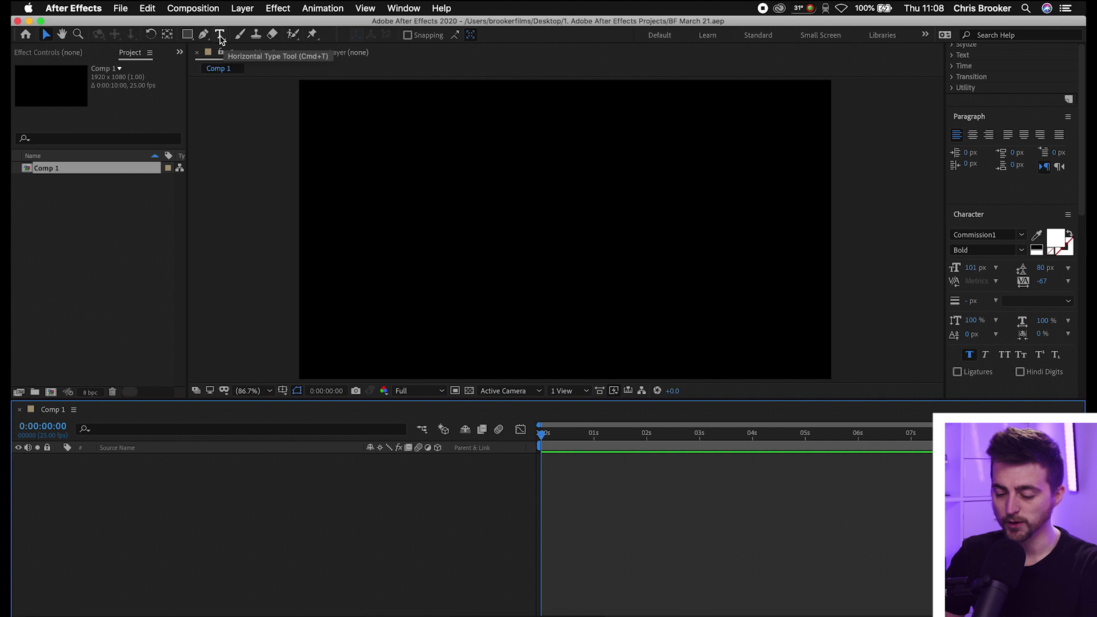
pyautogui.click(220, 35)
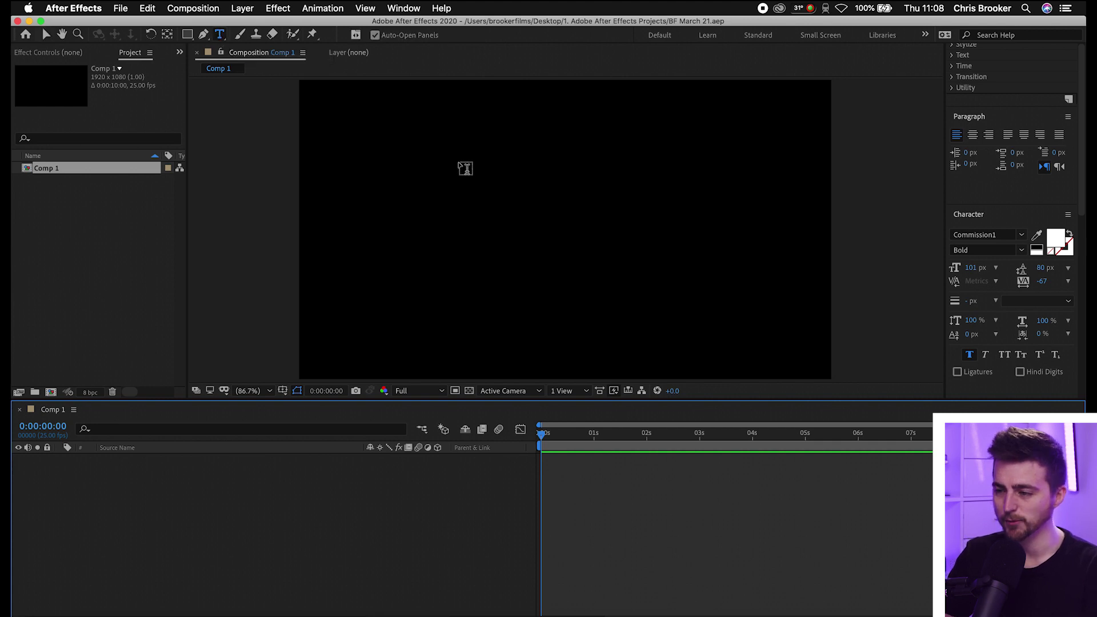
pyautogui.click(483, 210)
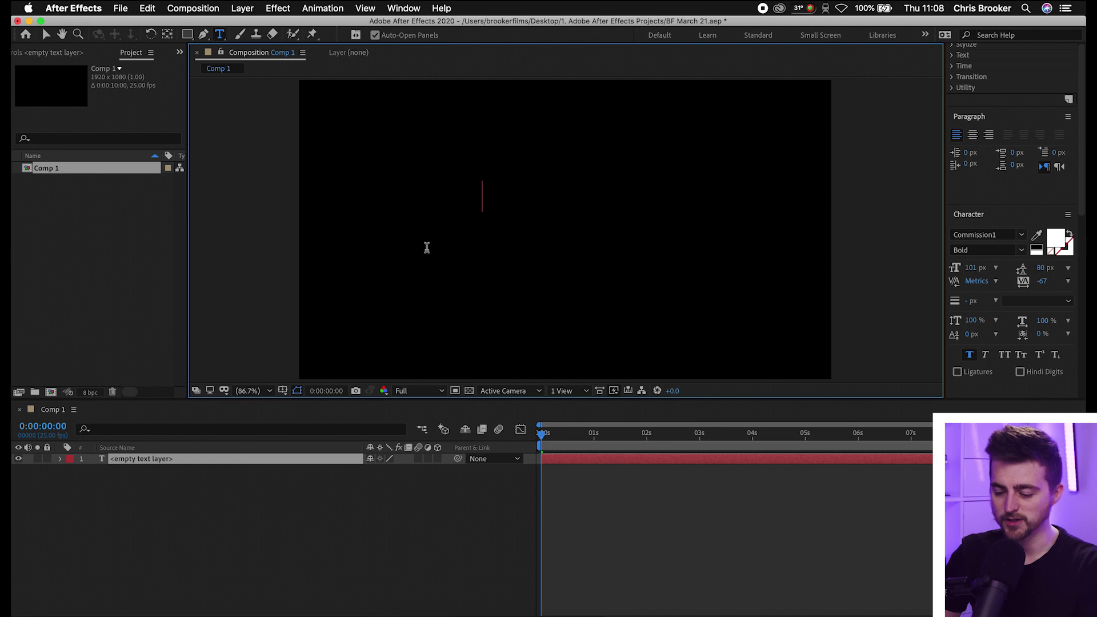
pyautogui.write('BROOKER')
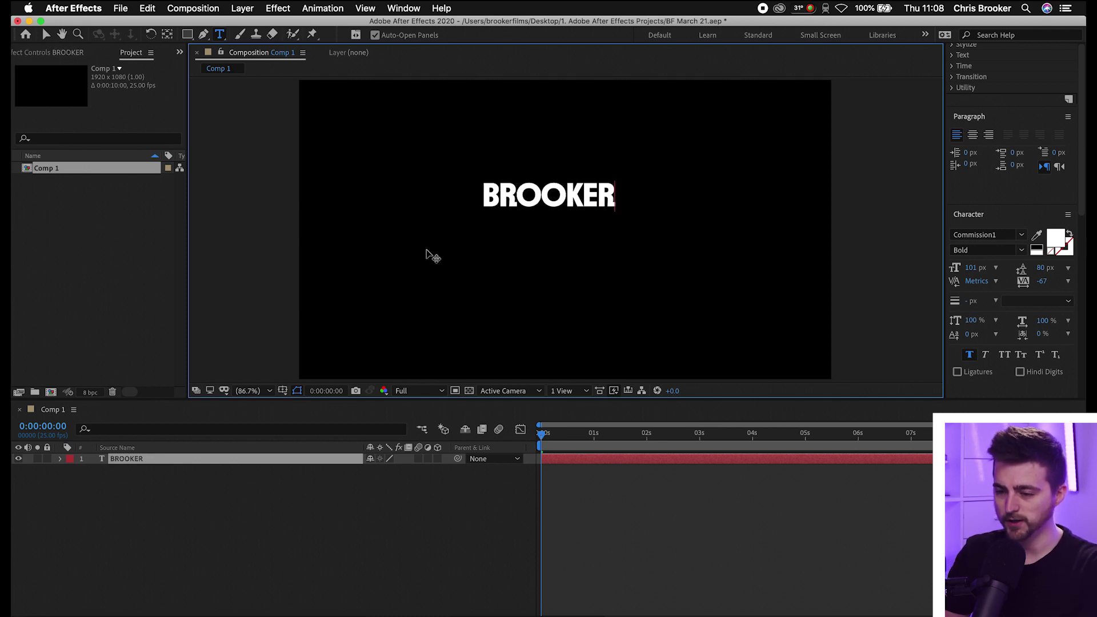
# Set the BROOKER text in Avenir Heavy and move it to the centre of the composition.
pyautogui.press('super+a')
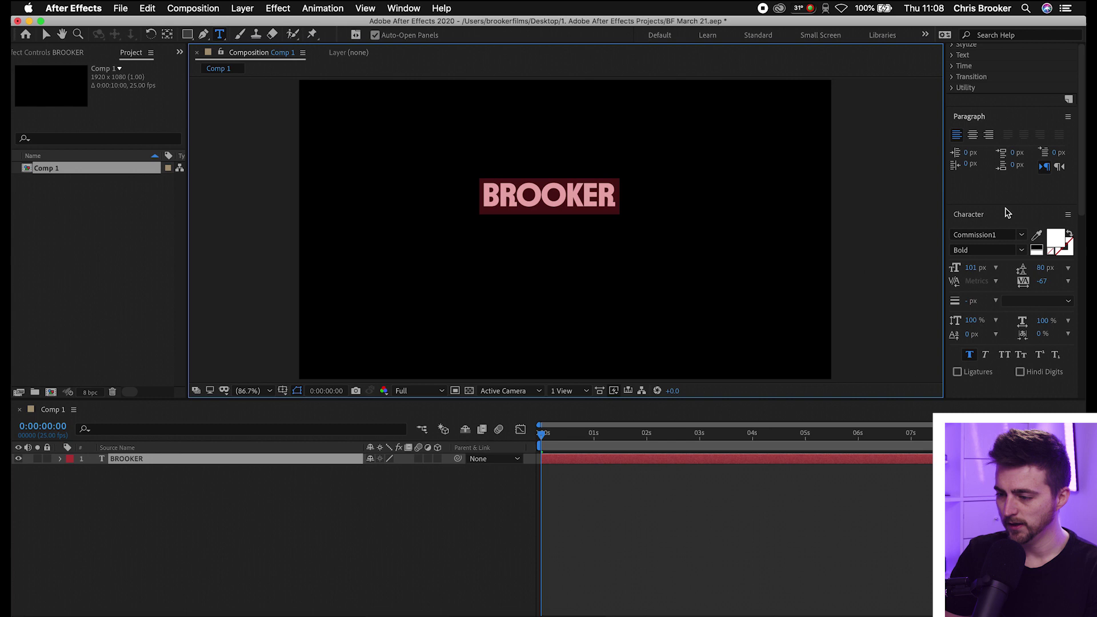
pyautogui.click(979, 235)
pyautogui.write('aven')
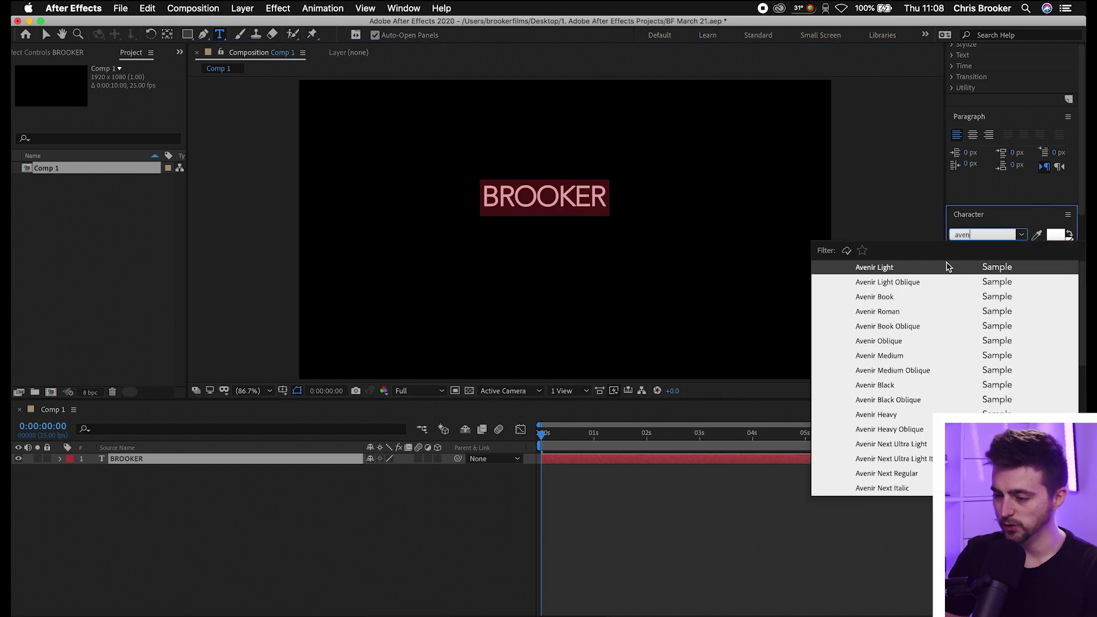
pyautogui.click(878, 413)
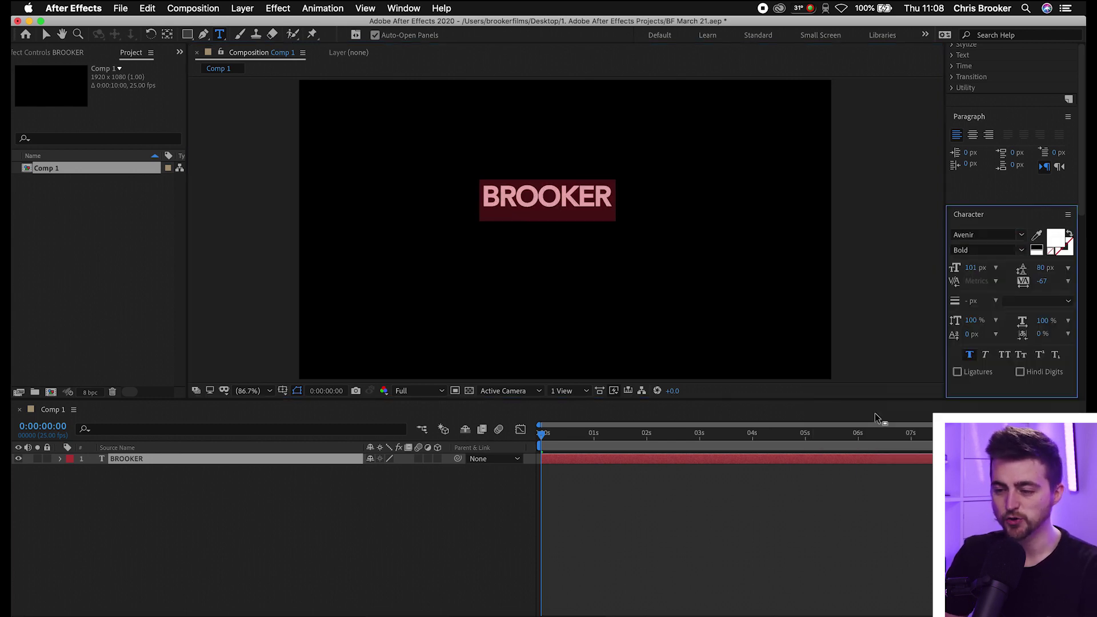
pyautogui.click(46, 34)
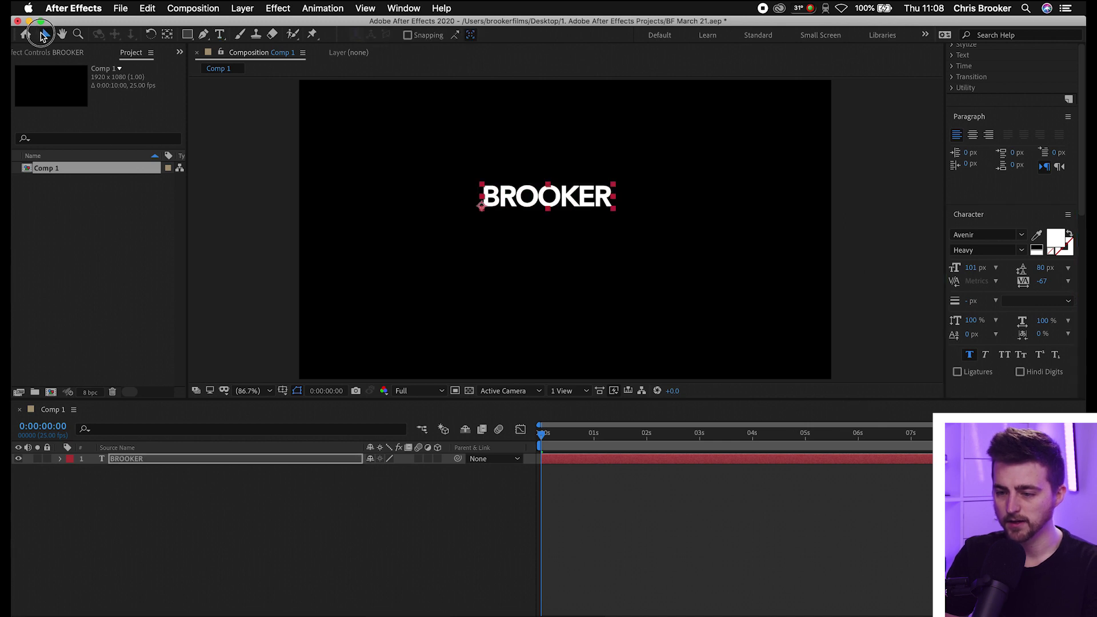
pyautogui.moveTo(567, 199); pyautogui.dragTo(574, 236)
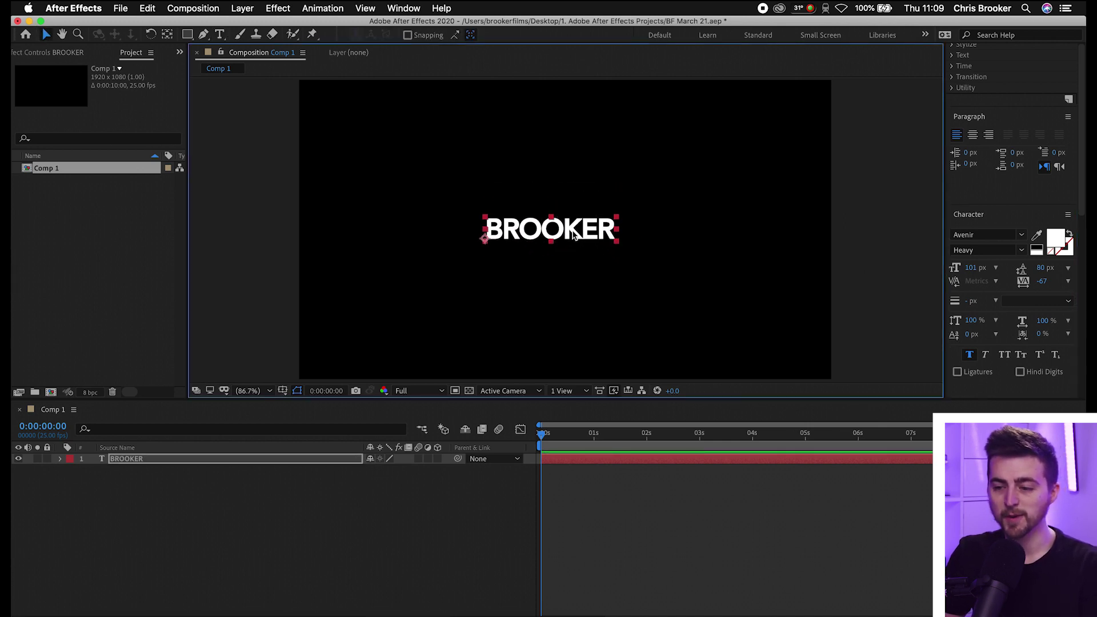
# Draw a rounded rectangle mask around the word on the text layer, leaving a wide margin on all sides.
pyautogui.click(132, 460)
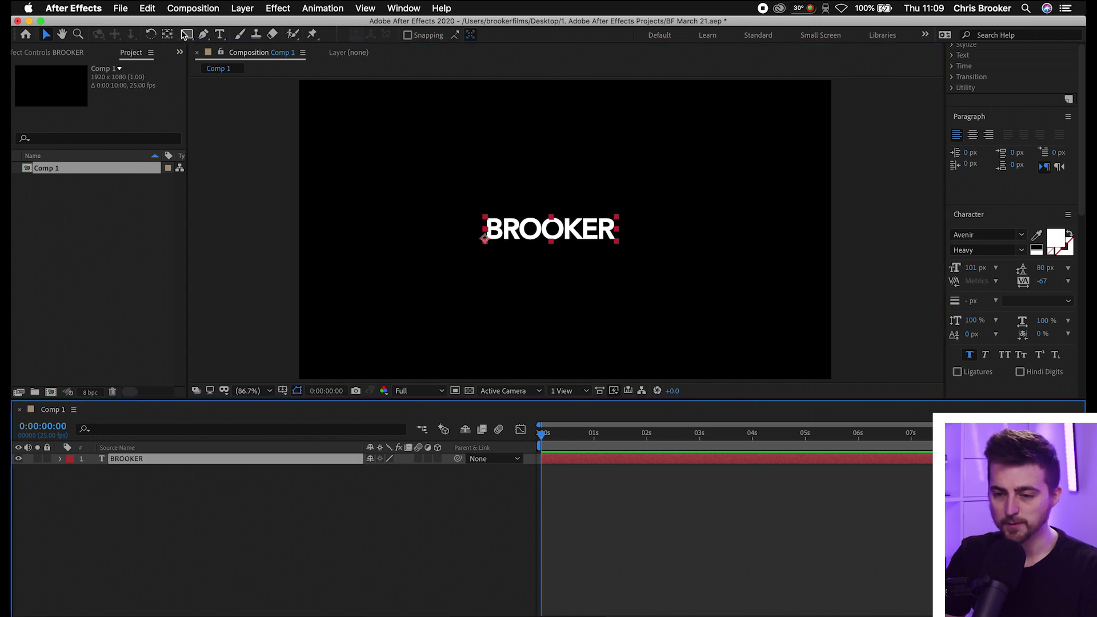
pyautogui.moveTo(191, 41); pyautogui.dragTo(258, 90)
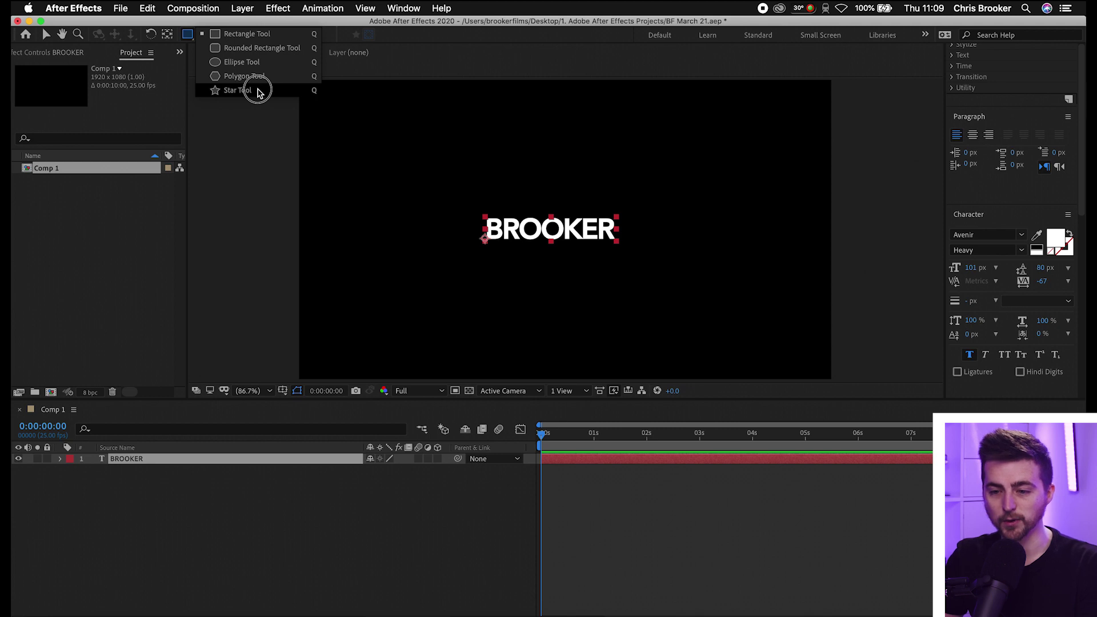
pyautogui.moveTo(258, 91); pyautogui.dragTo(265, 54)
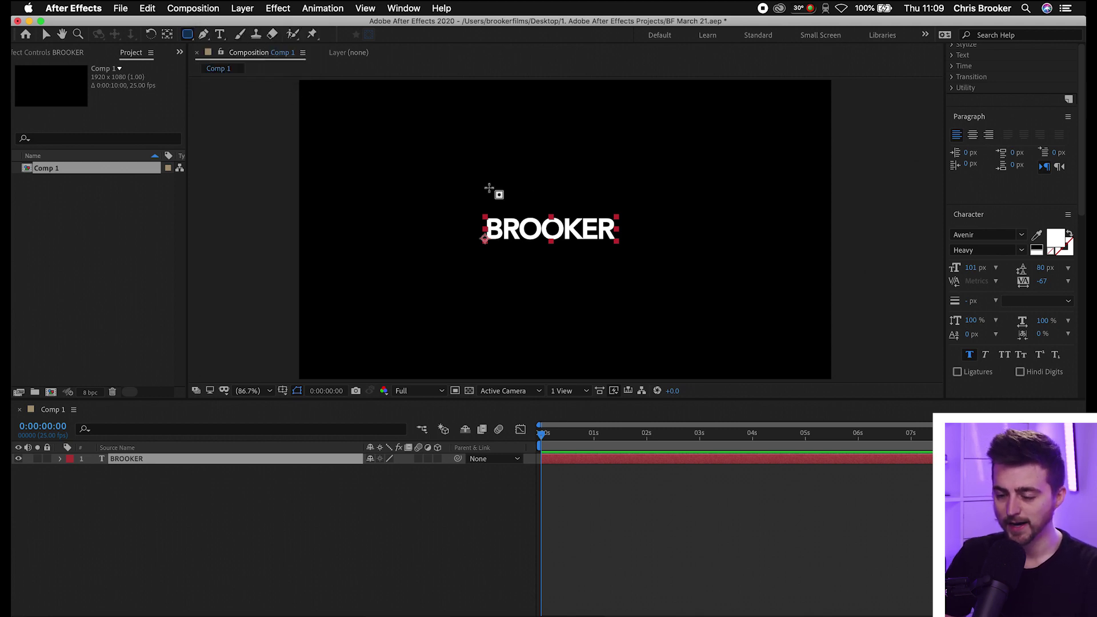
pyautogui.moveTo(435, 166); pyautogui.dragTo(679, 293)
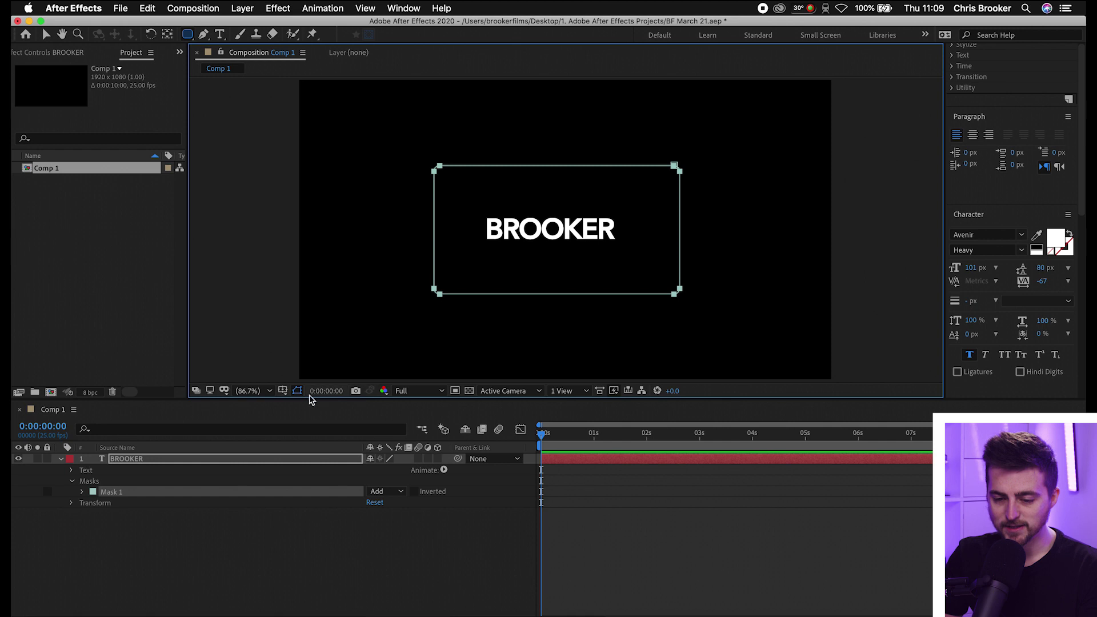
# Make the text follow Mask 1 through its Path Options and turn Reverse Path on.
pyautogui.click(129, 461)
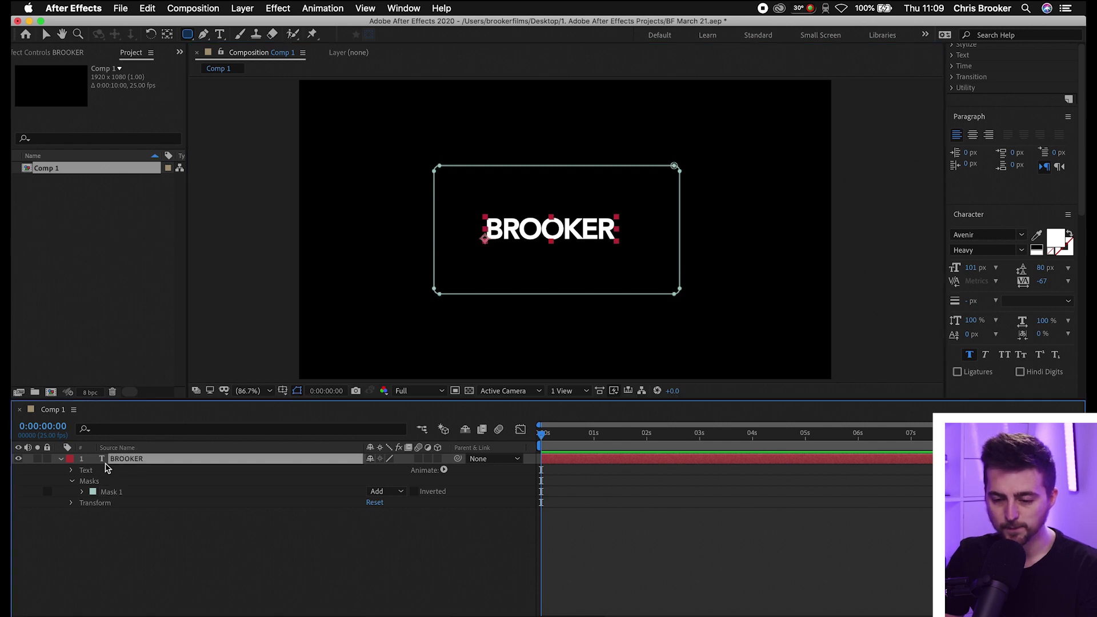
pyautogui.click(71, 470)
pyautogui.click(111, 494)
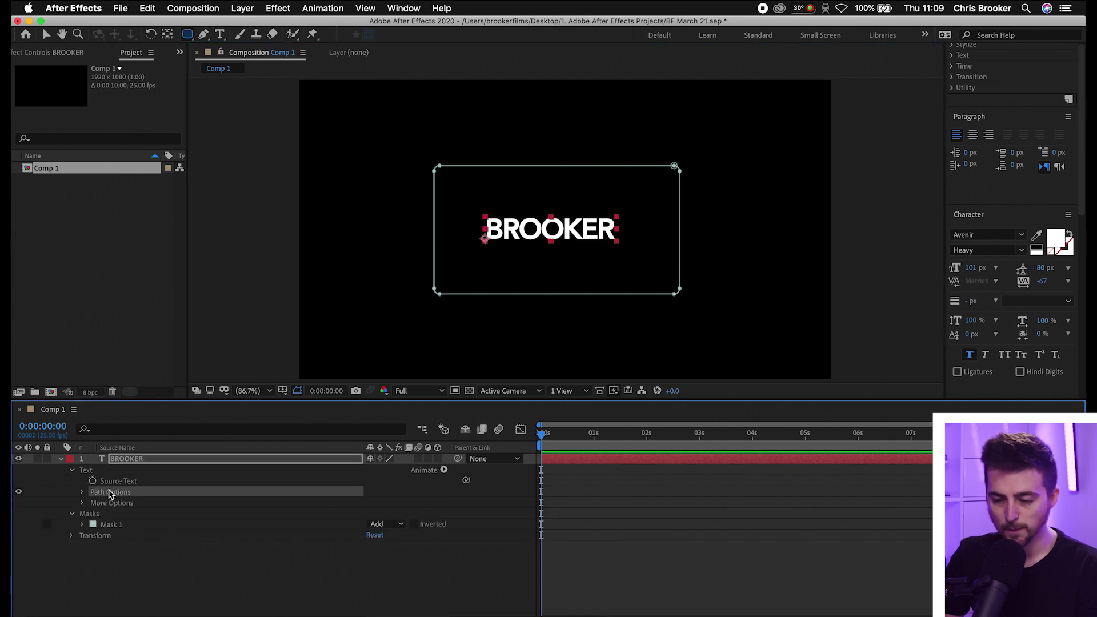
pyautogui.click(82, 492)
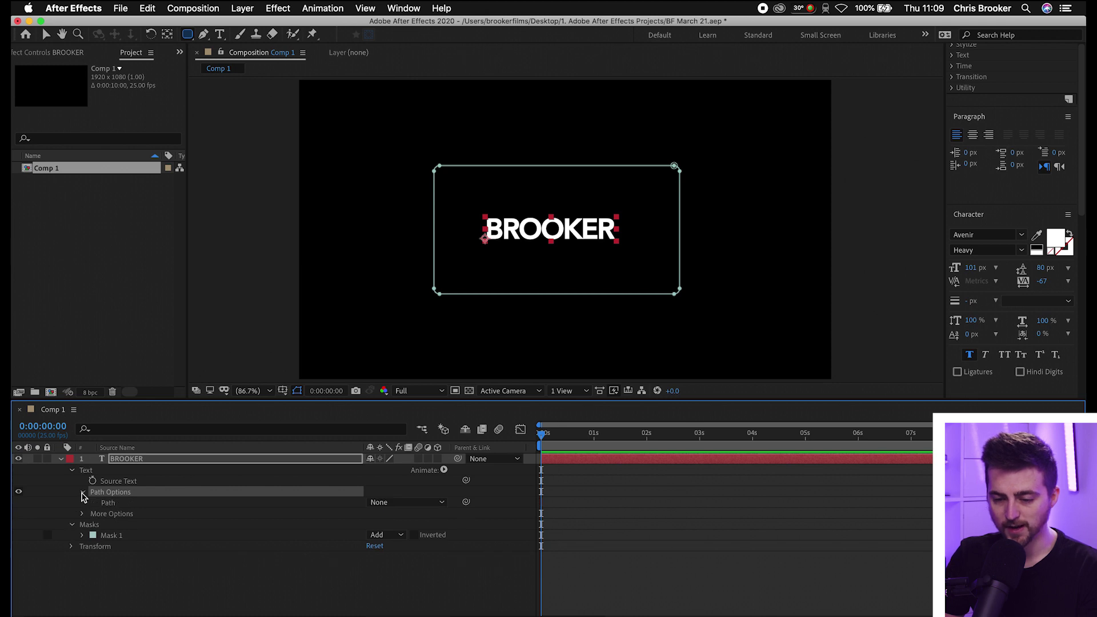
pyautogui.click(108, 504)
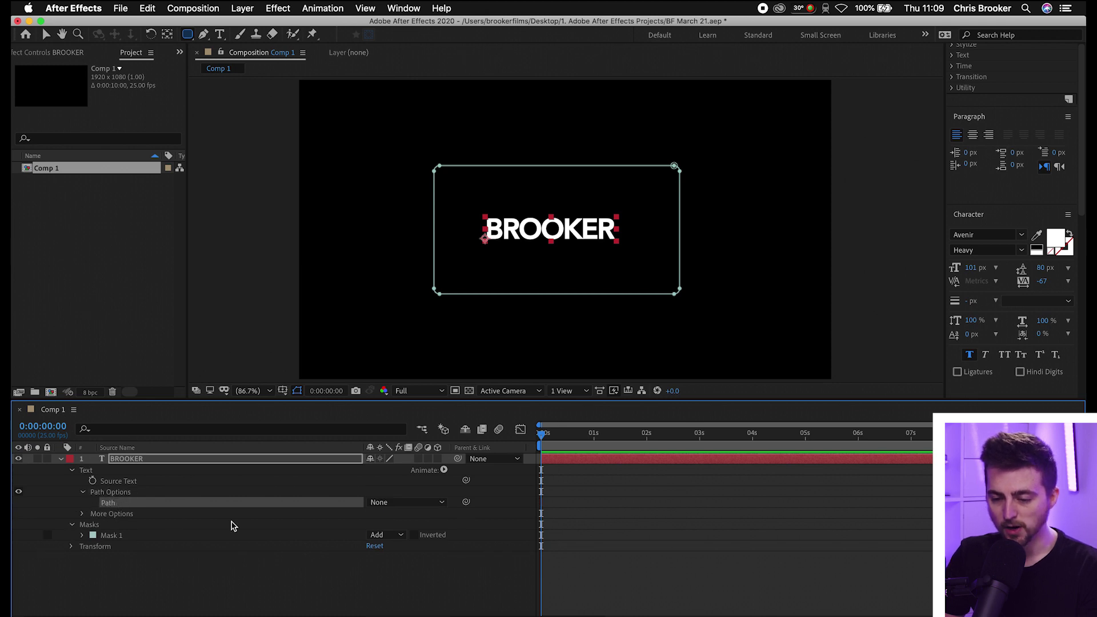
pyautogui.click(403, 503)
pyautogui.click(389, 537)
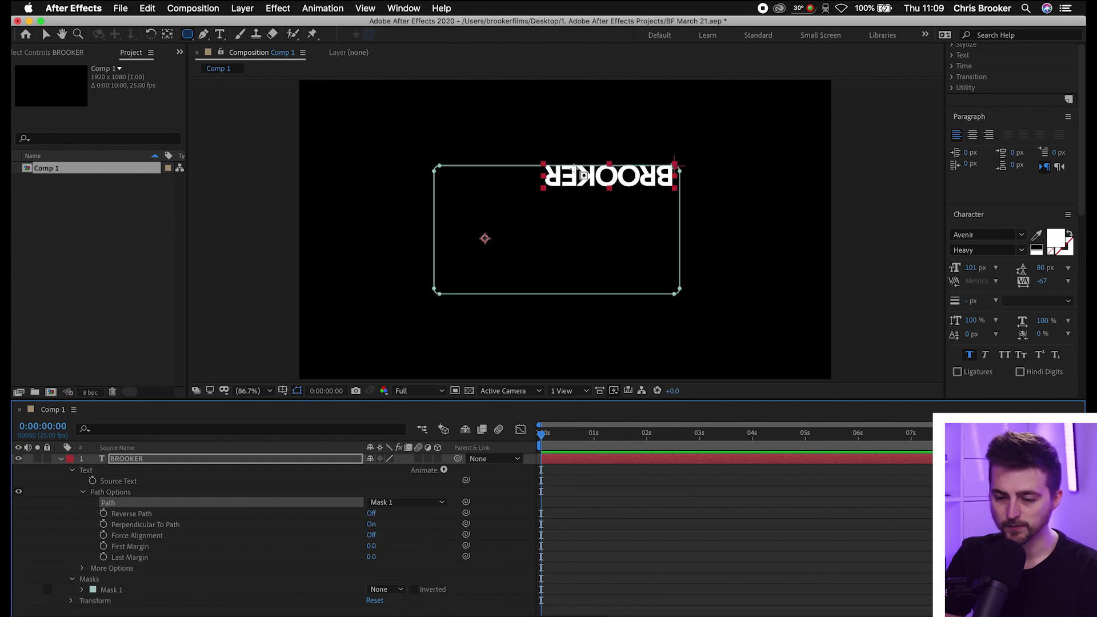
pyautogui.click(131, 516)
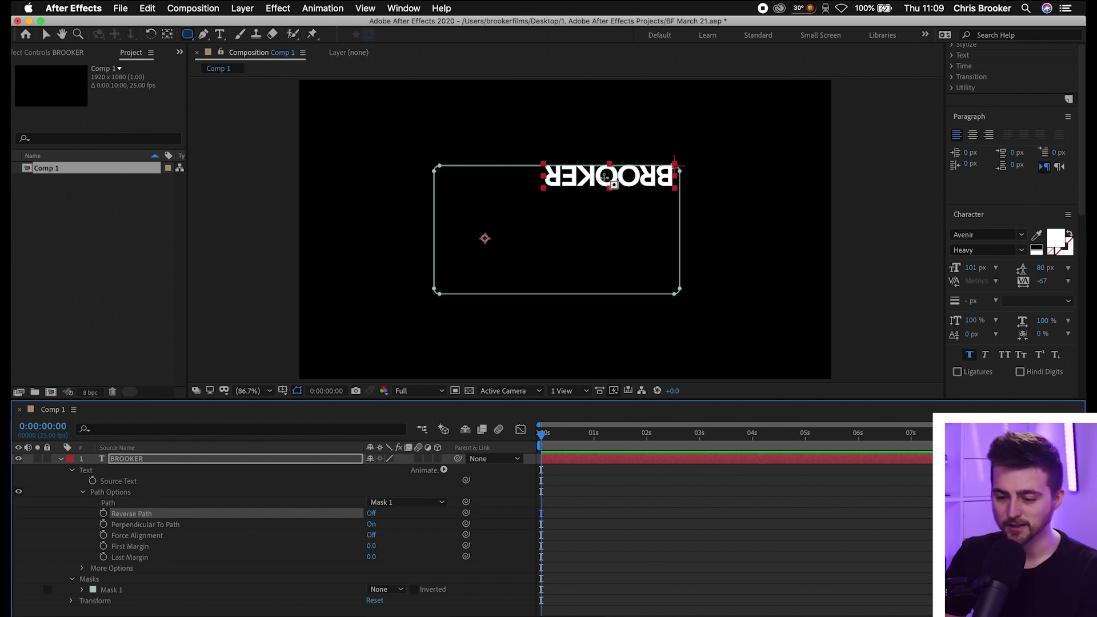
pyautogui.click(372, 513)
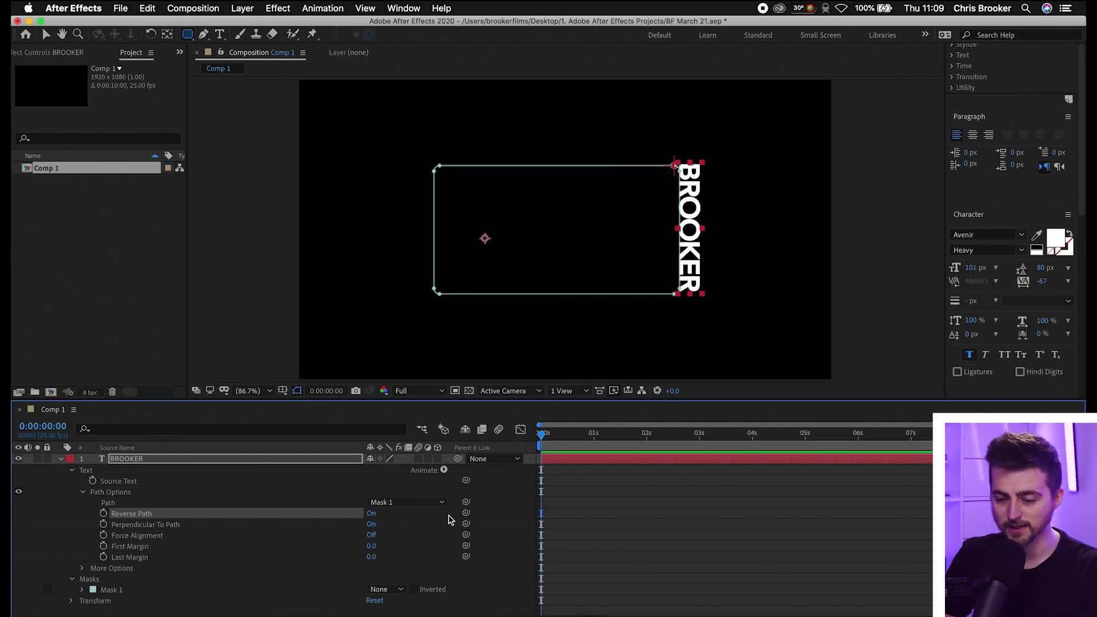
# Try the path text with Perpendicular To Path off, and turn the option back on.
pyautogui.click(184, 526)
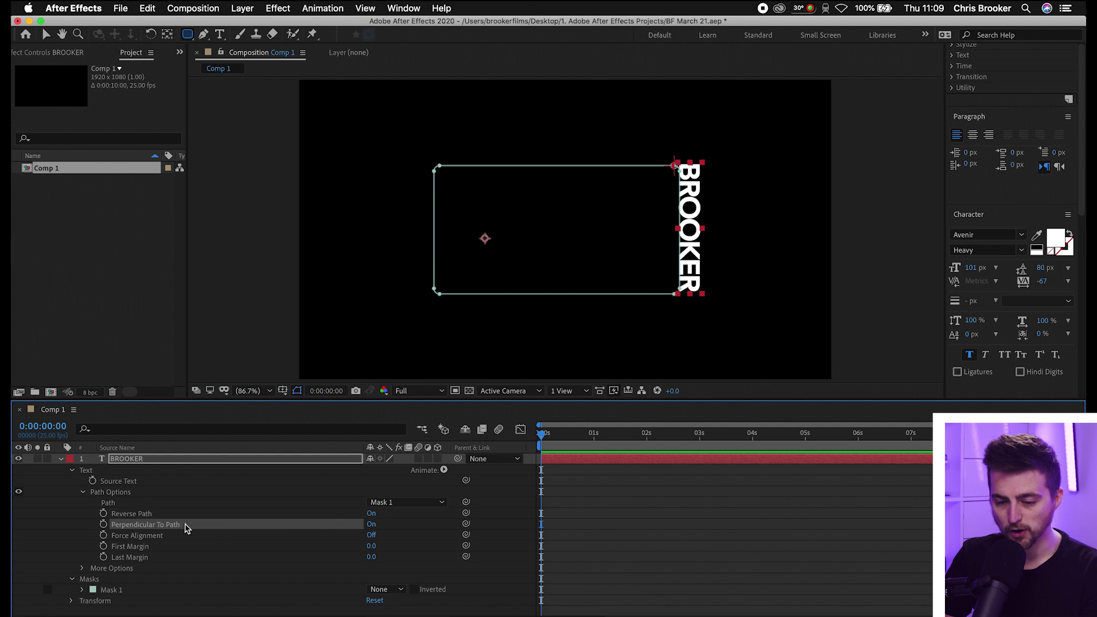
pyautogui.click(372, 525)
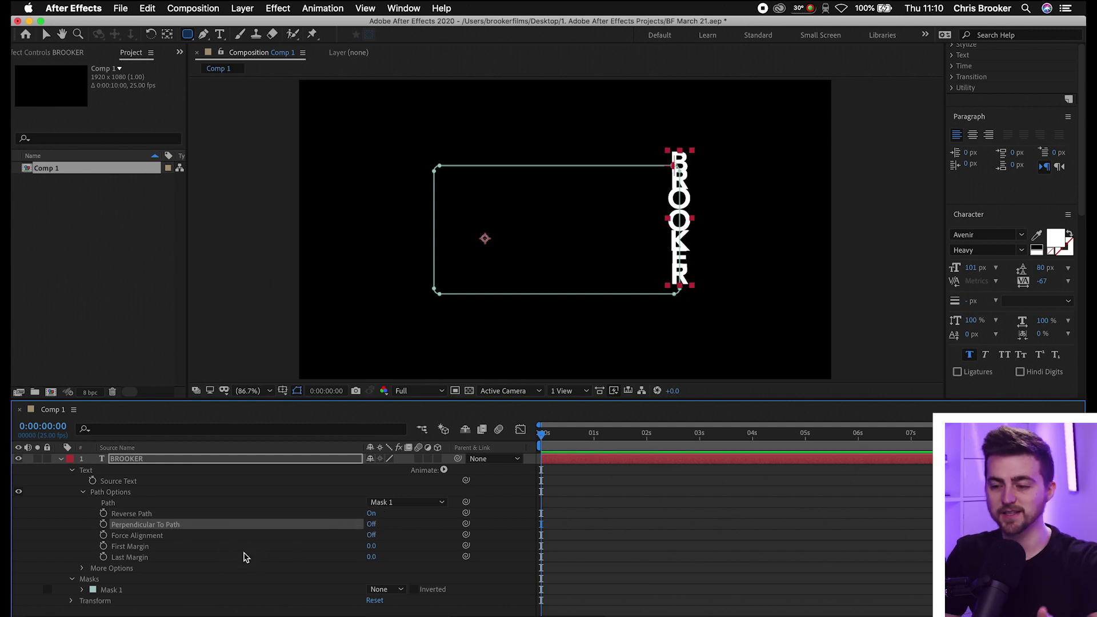
pyautogui.click(371, 524)
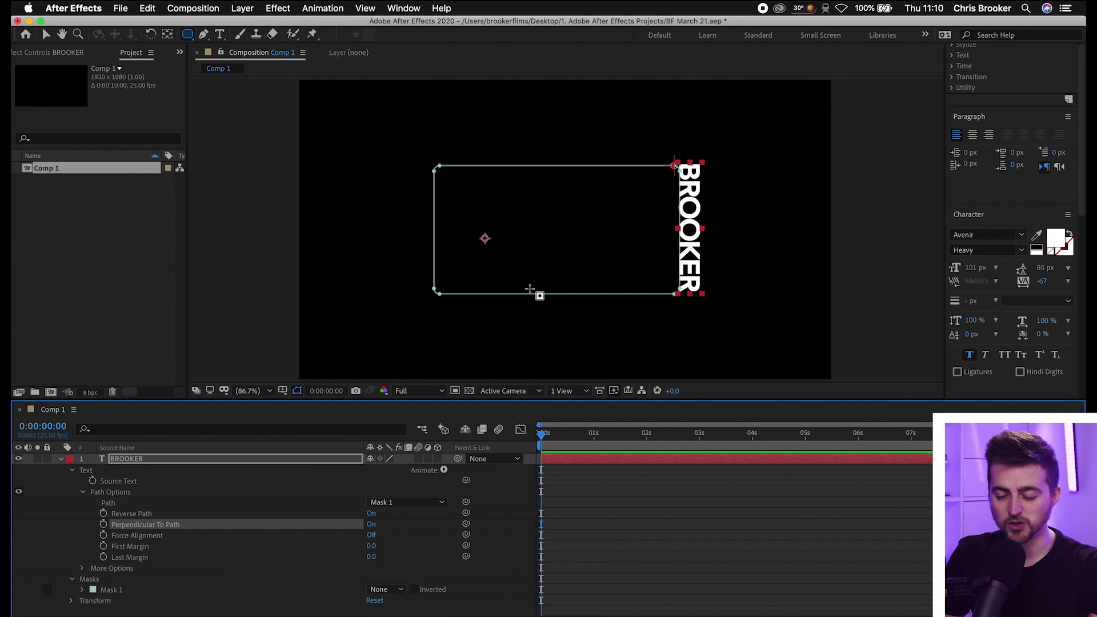
# Try Force Alignment to spread the letters around the whole path, and turn it back off.
pyautogui.click(162, 537)
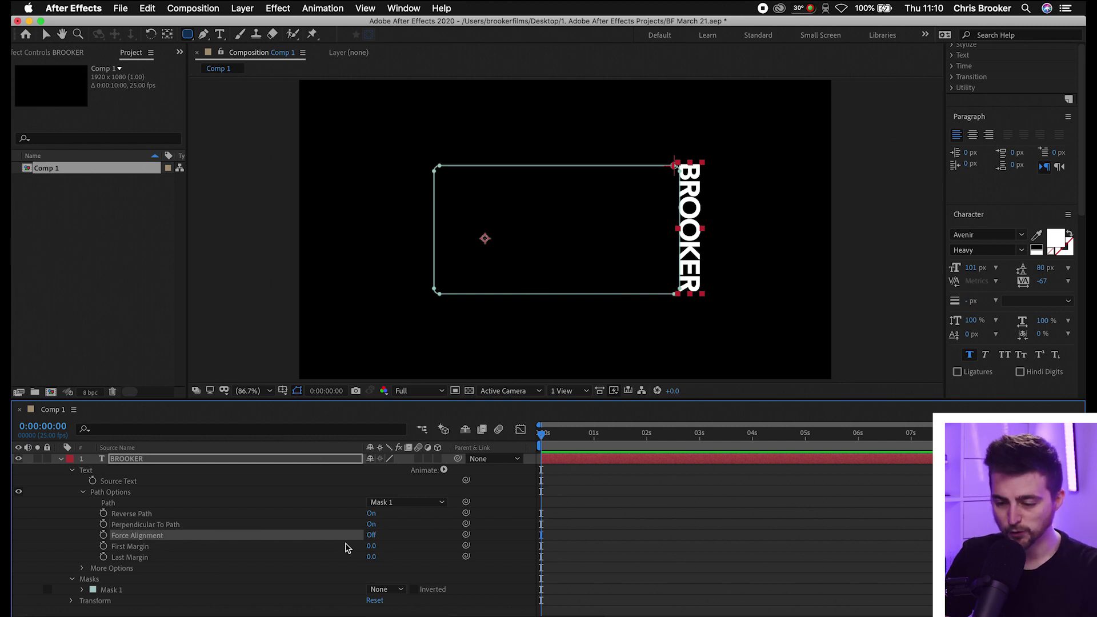
pyautogui.click(371, 536)
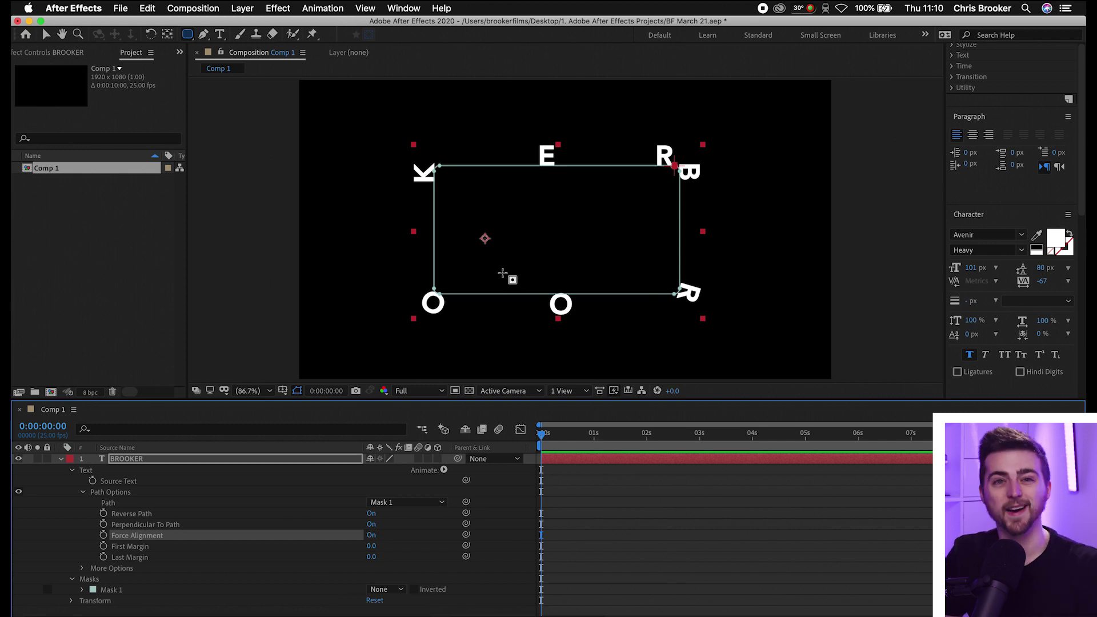
pyautogui.click(371, 535)
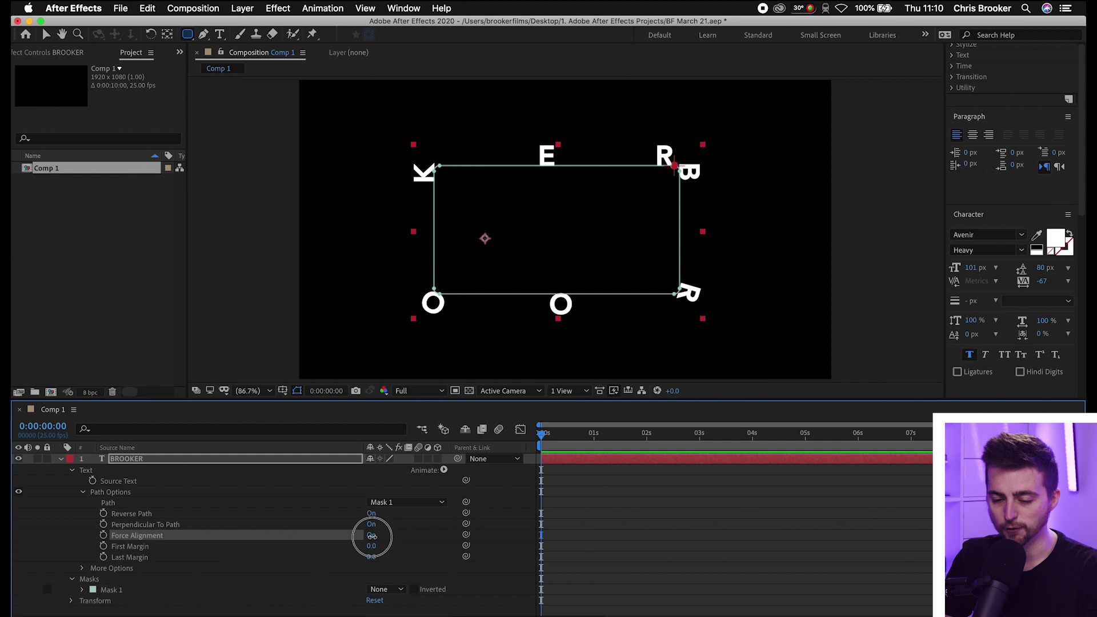
# Try shifting the text along the path with First Margin and with a Last Margin of 184, undoing both changes.
pyautogui.moveTo(371, 546); pyautogui.dragTo(728, 554)
pyautogui.press('super+z')
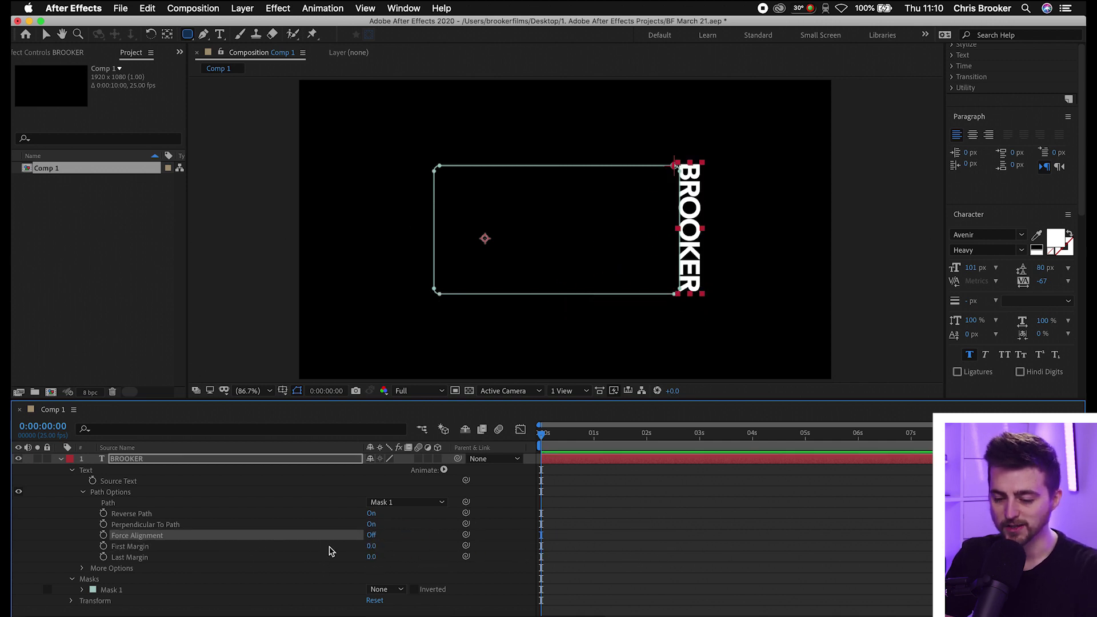
pyautogui.moveTo(371, 557); pyautogui.dragTo(483, 555)
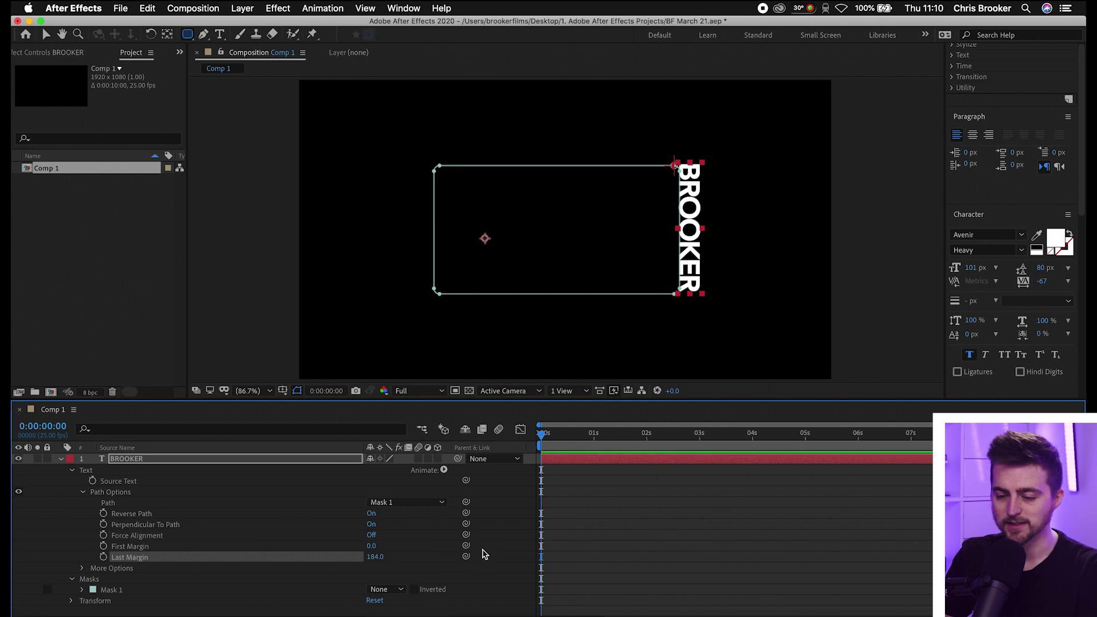
pyautogui.press('super+z')
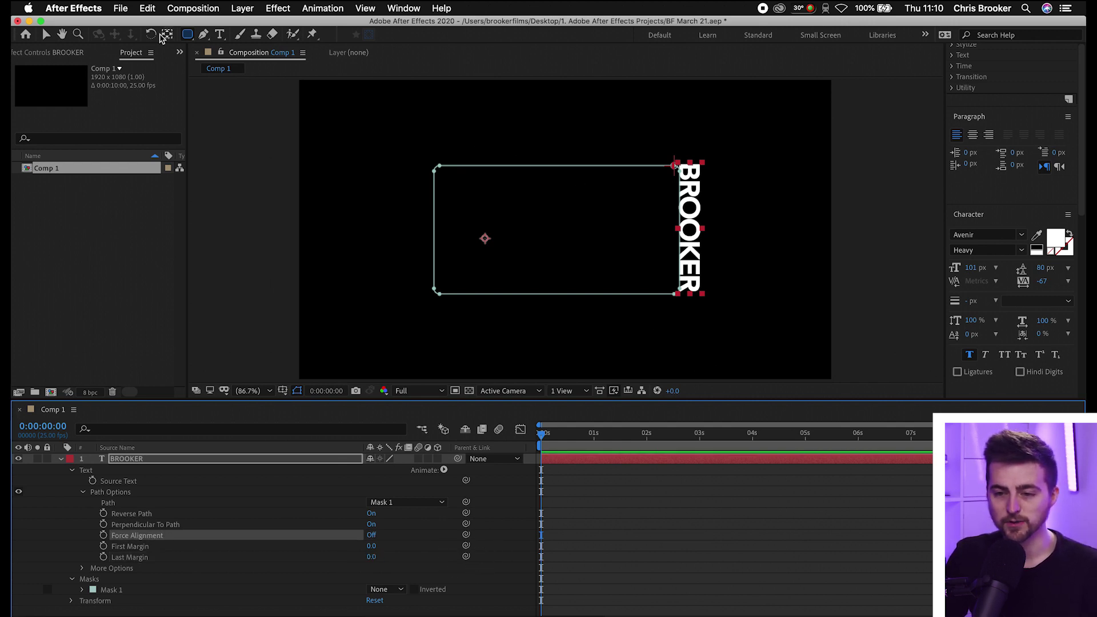
# Fill the path with repeated text by copying the word BROOKER with a trailing space and pasting it four times after the original.
pyautogui.click(220, 35)
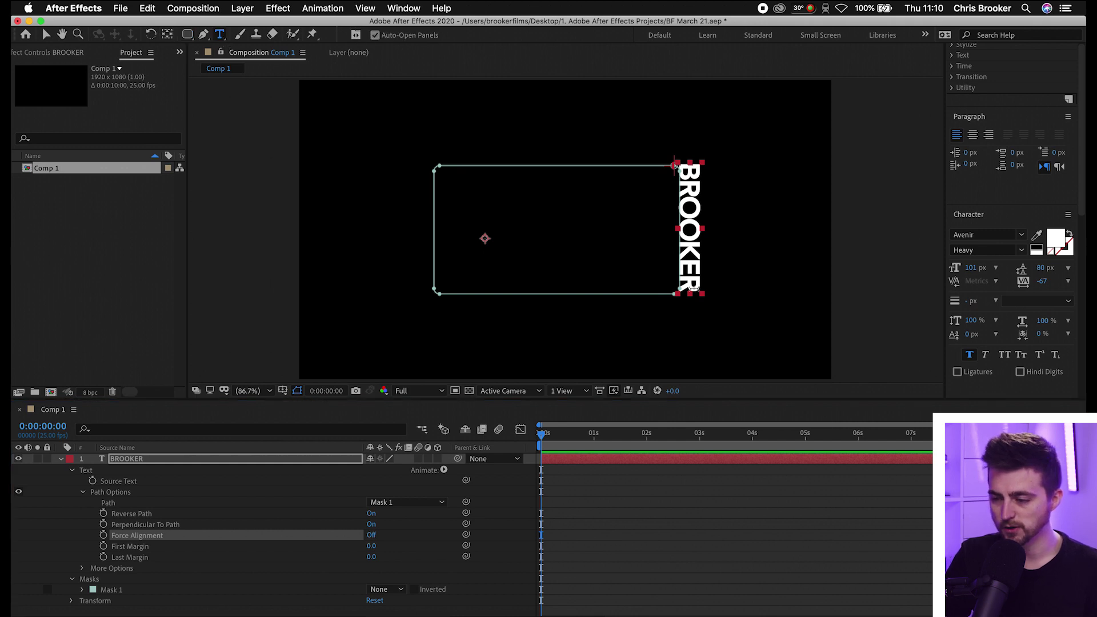
pyautogui.click(693, 289)
pyautogui.press('BackSpace')
pyautogui.write('R')
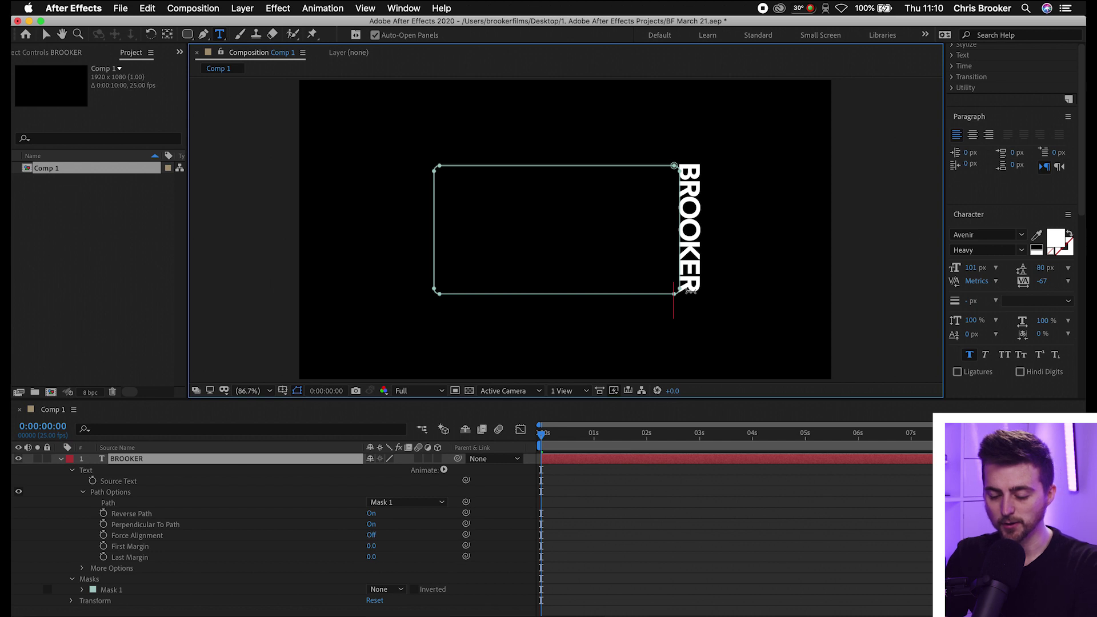
pyautogui.press('super+a')
pyautogui.press('super+c')
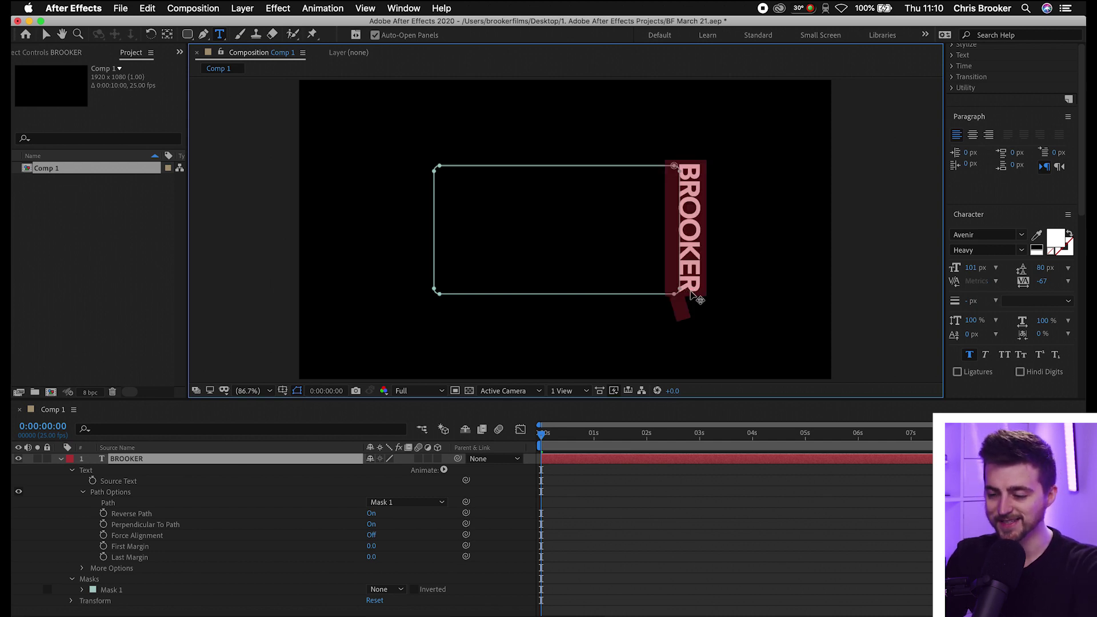
pyautogui.click(693, 295)
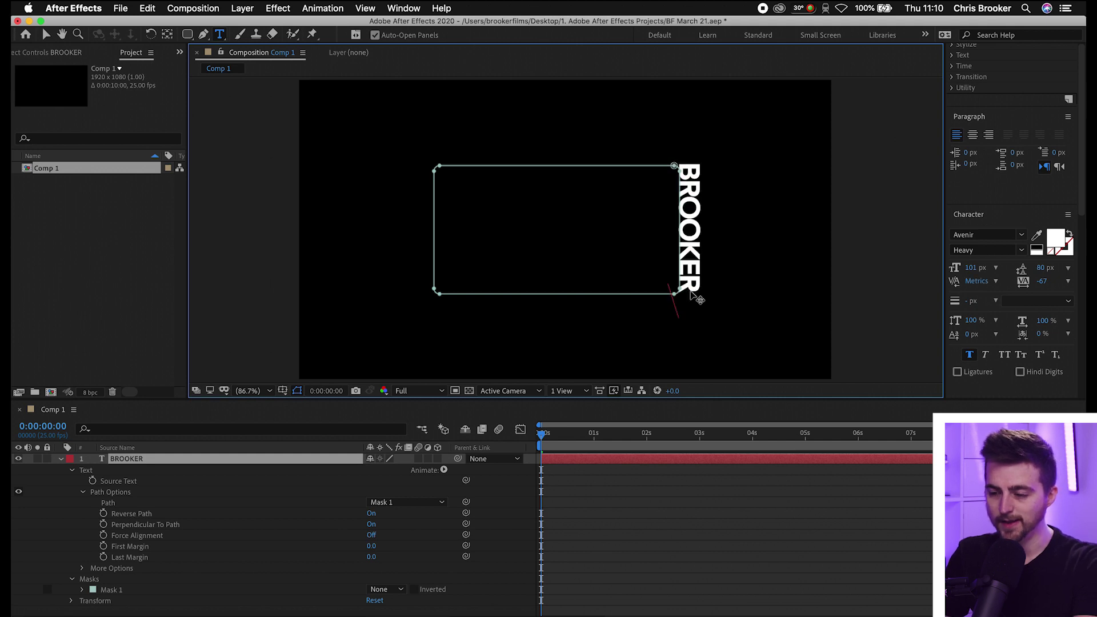
pyautogui.press('super+v')
pyautogui.press('super+v')
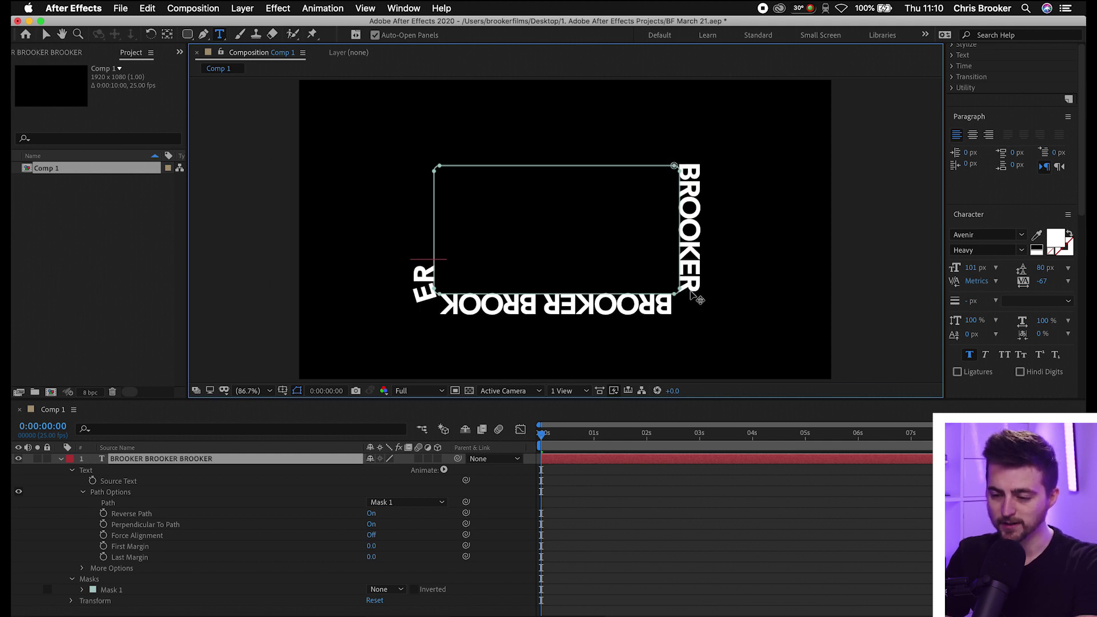
pyautogui.press('super+v')
pyautogui.press('super+v')
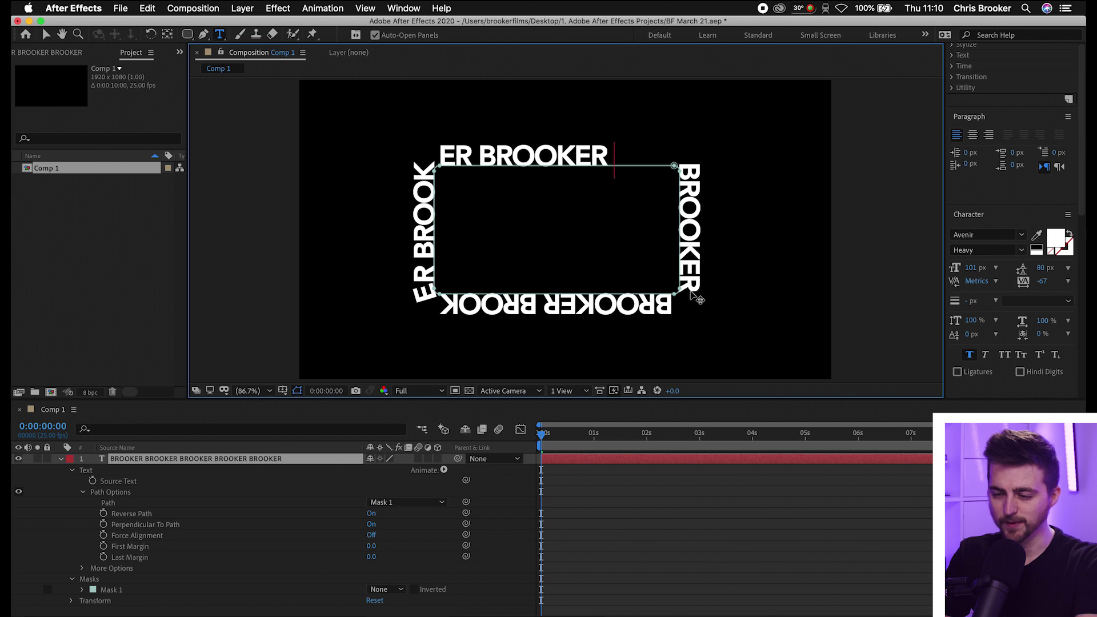
# Paste one more BROOKER at the end of the path text and set the whole text's font size to 91 px.
pyautogui.press('super+v')
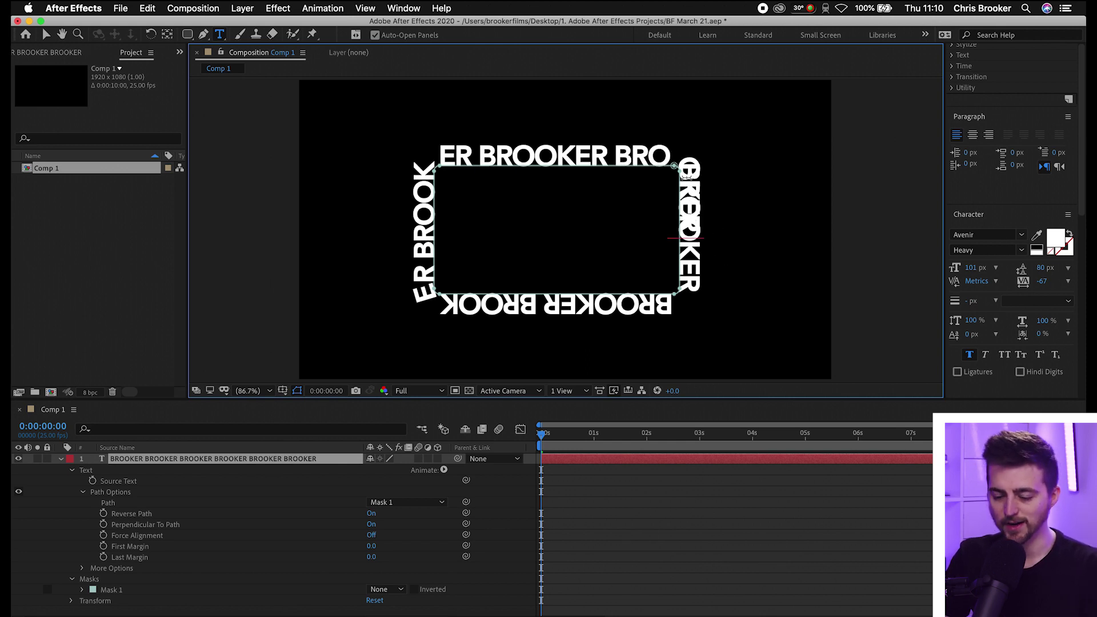
pyautogui.press('super+a')
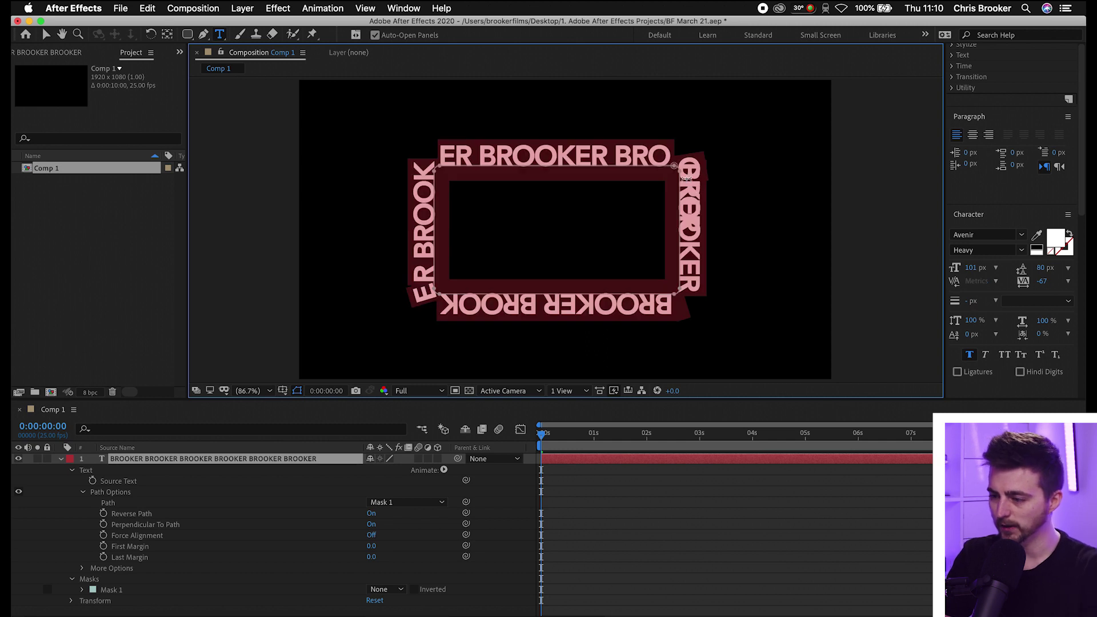
pyautogui.click(1004, 216)
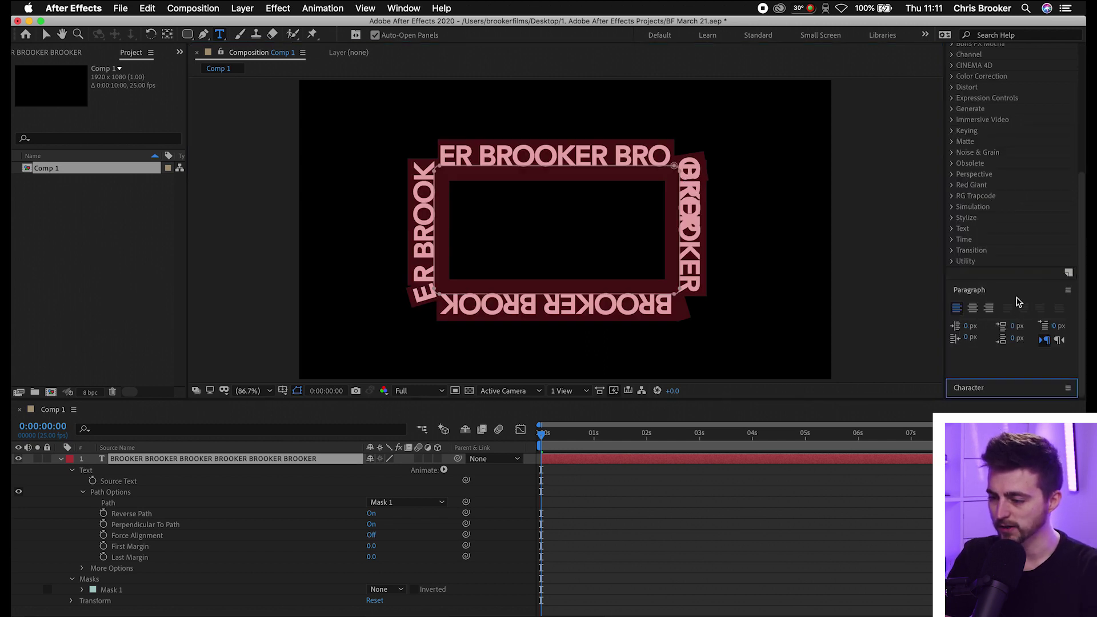
pyautogui.click(1006, 389)
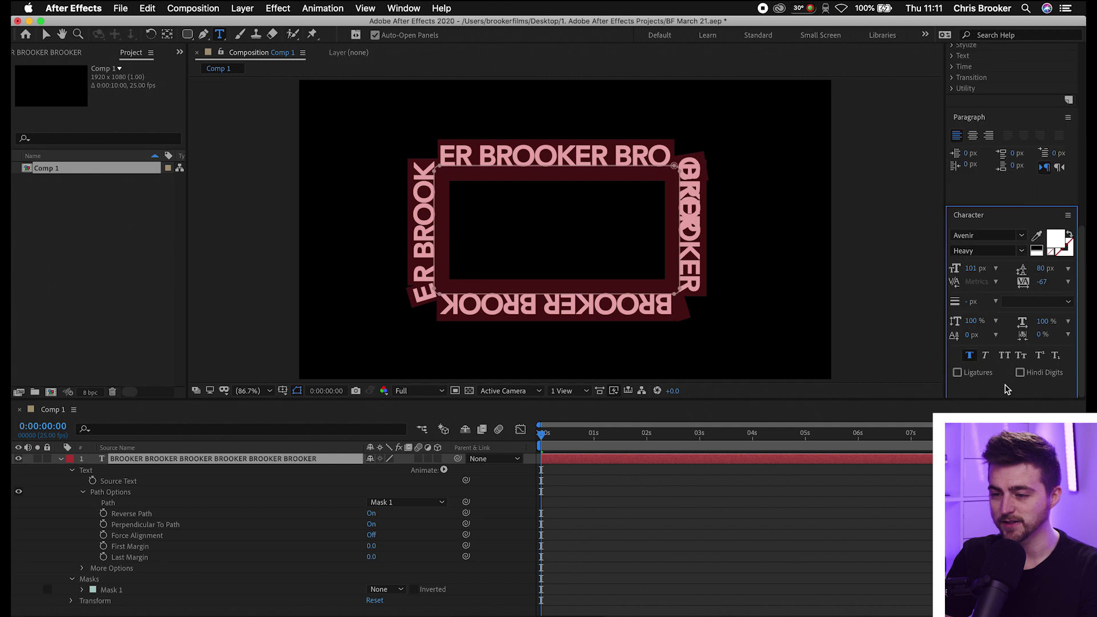
pyautogui.click(404, 8)
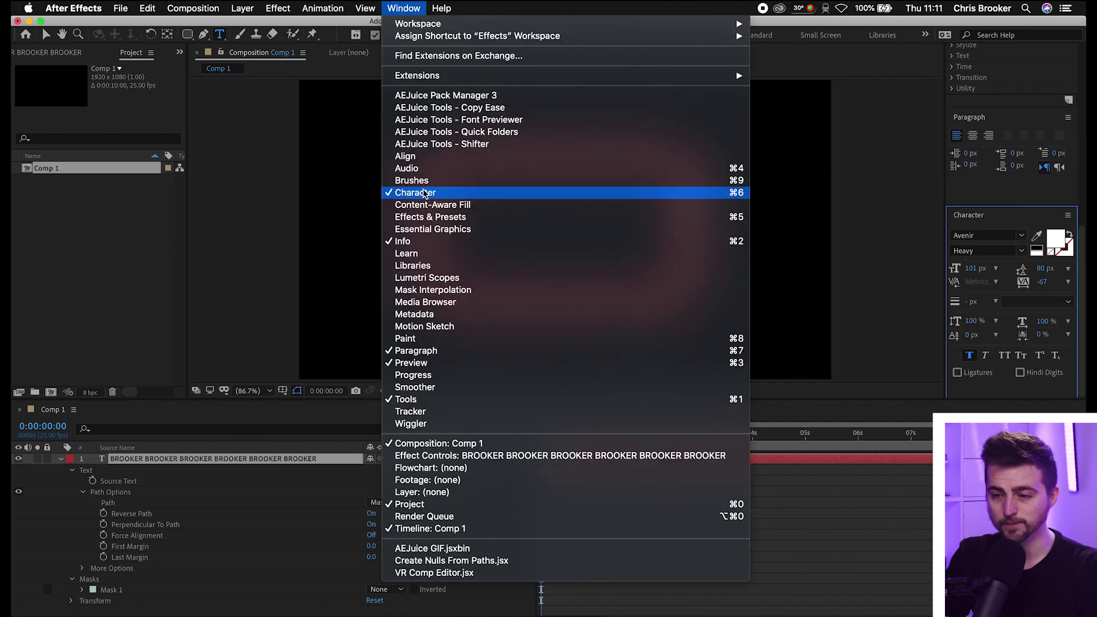
pyautogui.click(409, 9)
pyautogui.moveTo(977, 270); pyautogui.dragTo(970, 269)
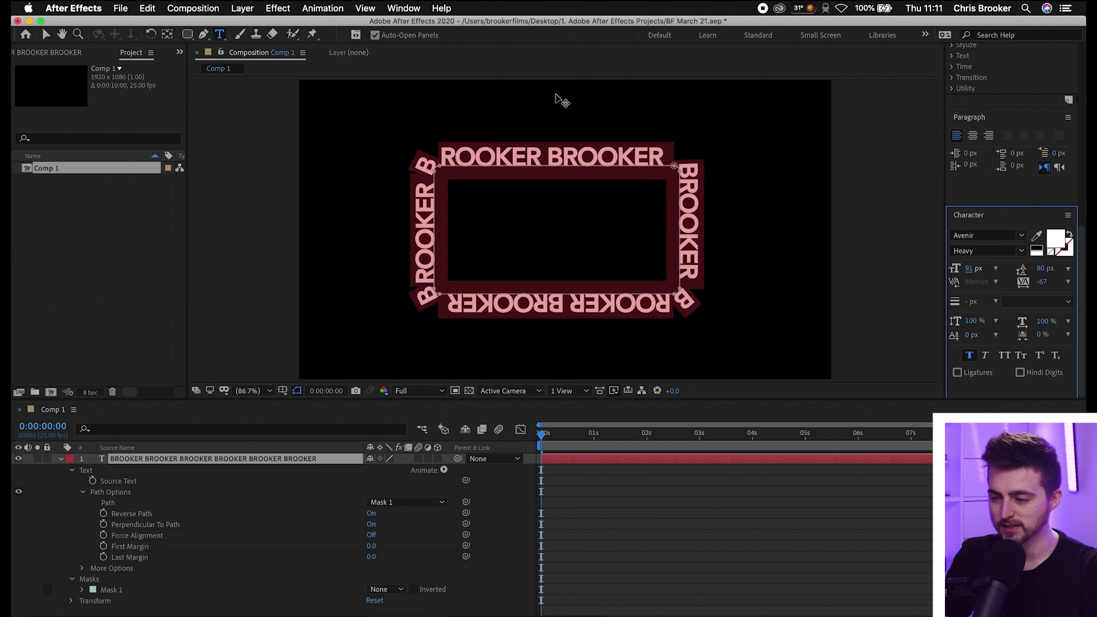
pyautogui.click(613, 580)
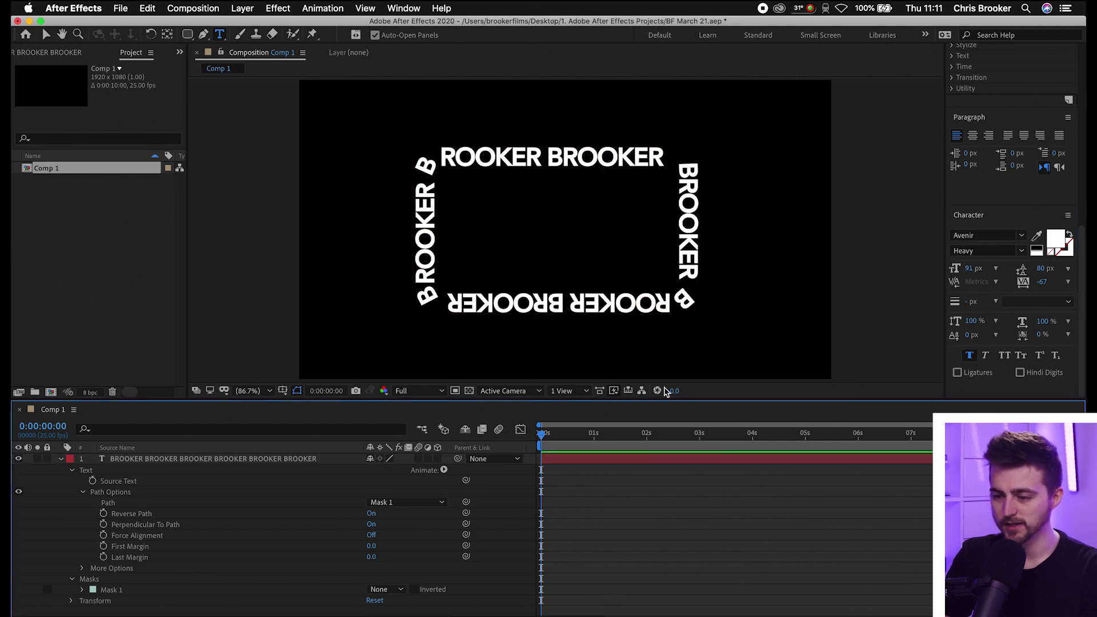
# Try sliding the text along the path with a First Margin of -152, and reset it to 0.
pyautogui.moveTo(552, 442); pyautogui.dragTo(523, 446)
pyautogui.click(281, 510)
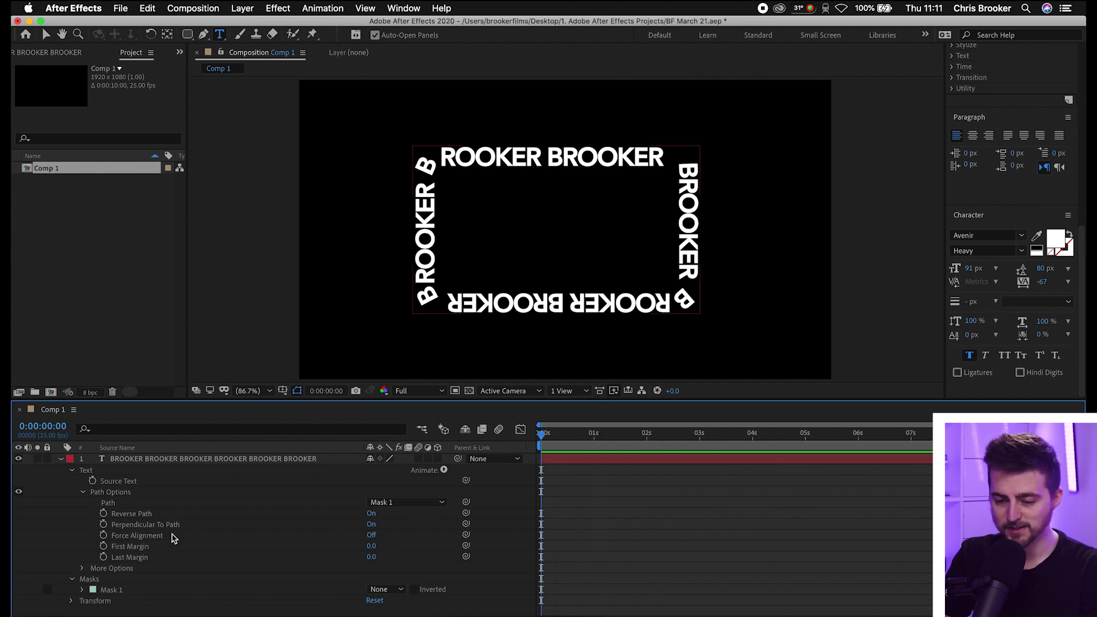
pyautogui.click(133, 549)
pyautogui.moveTo(370, 546); pyautogui.dragTo(265, 539)
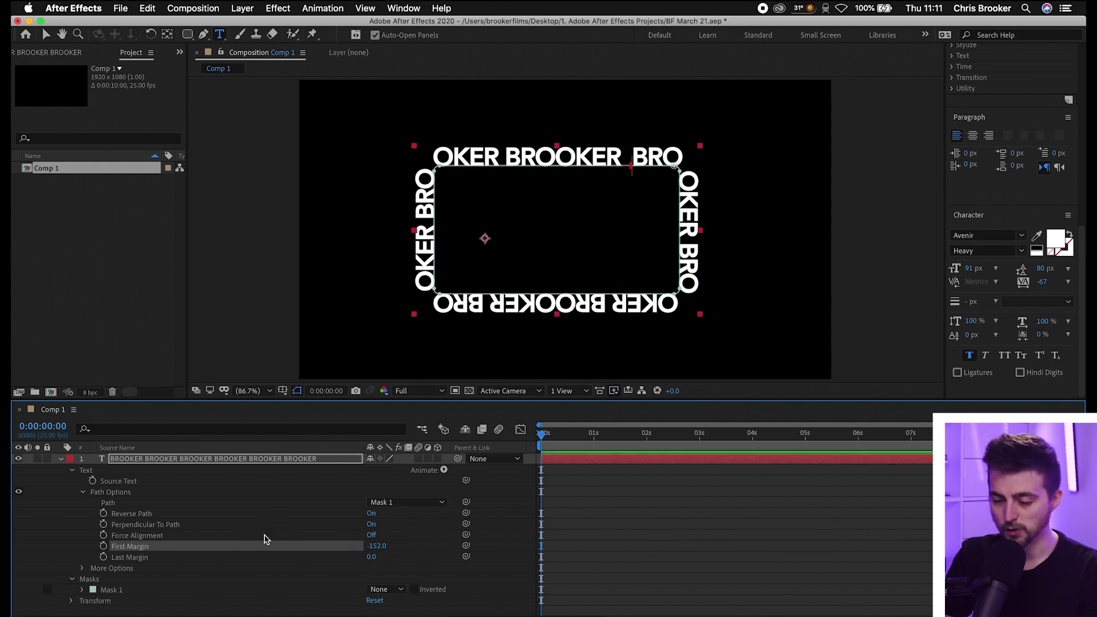
pyautogui.click(377, 547)
pyautogui.write('0')
pyautogui.press('Return')
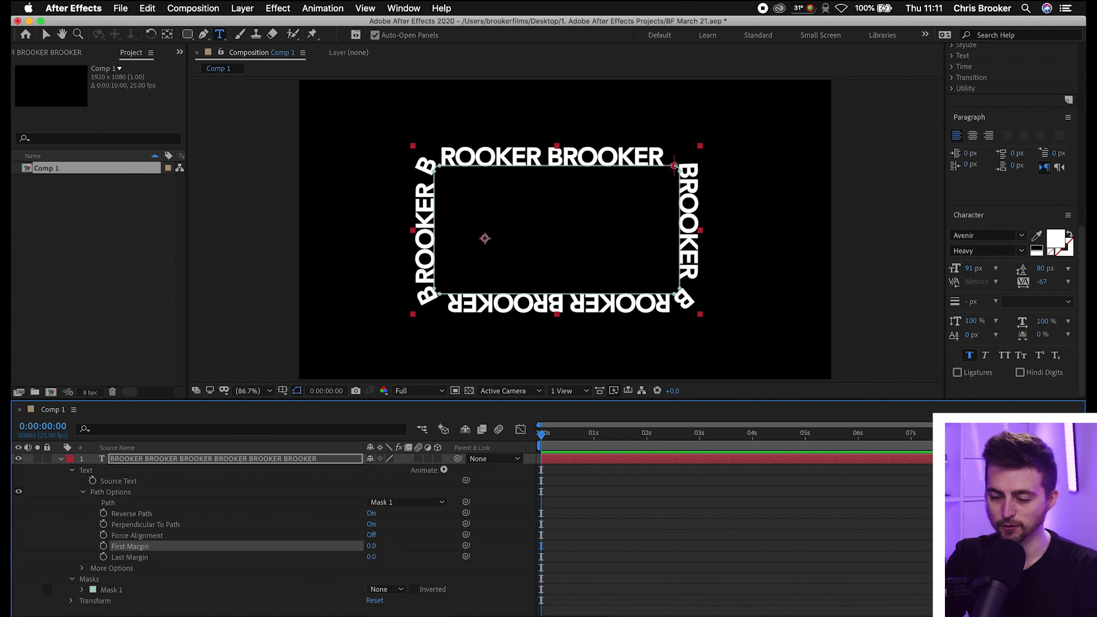
# Keyframe First Margin from 0 at the start to 886 at about 4 seconds, and preview the moving text.
pyautogui.moveTo(600, 435); pyautogui.dragTo(515, 449)
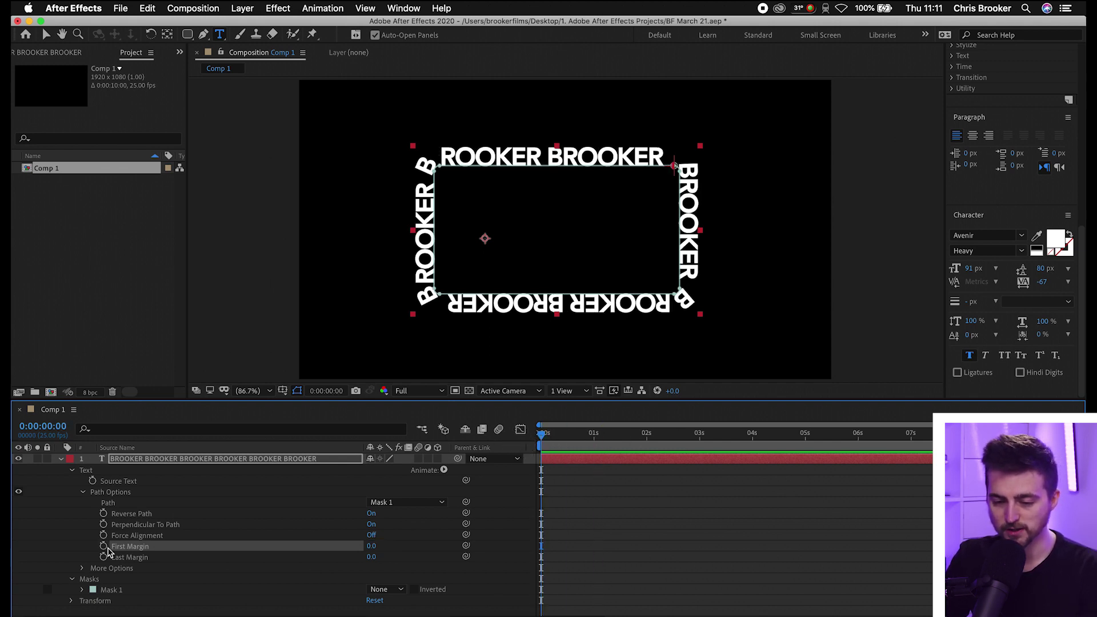
pyautogui.click(104, 547)
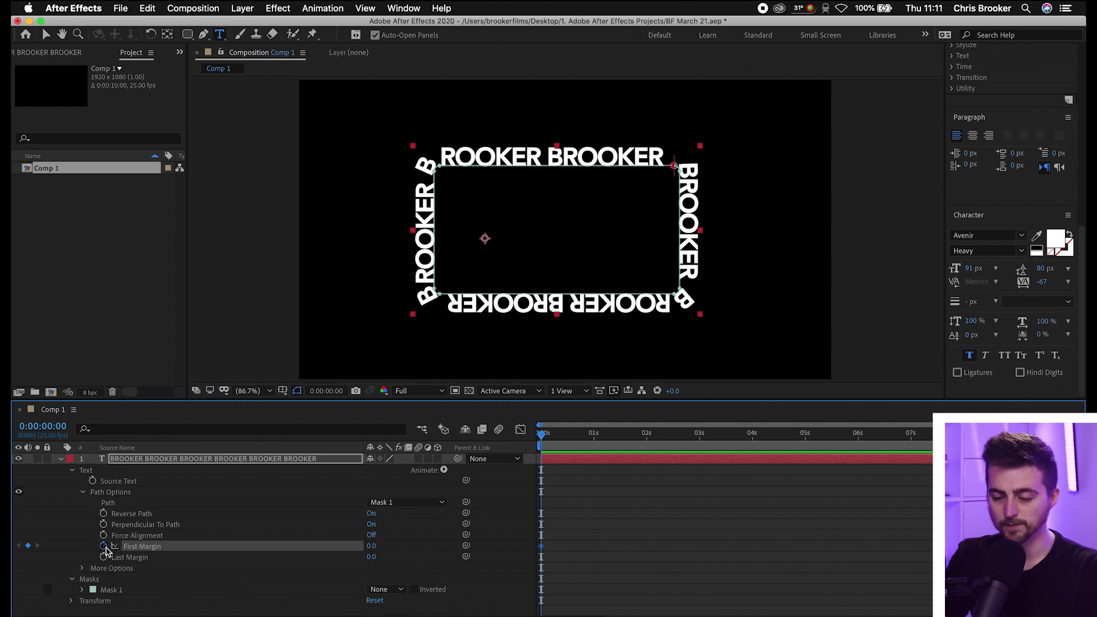
pyautogui.moveTo(563, 434); pyautogui.dragTo(749, 433)
pyautogui.moveTo(377, 553); pyautogui.dragTo(919, 529)
pyautogui.moveTo(706, 435); pyautogui.dragTo(542, 435)
pyautogui.press('space')
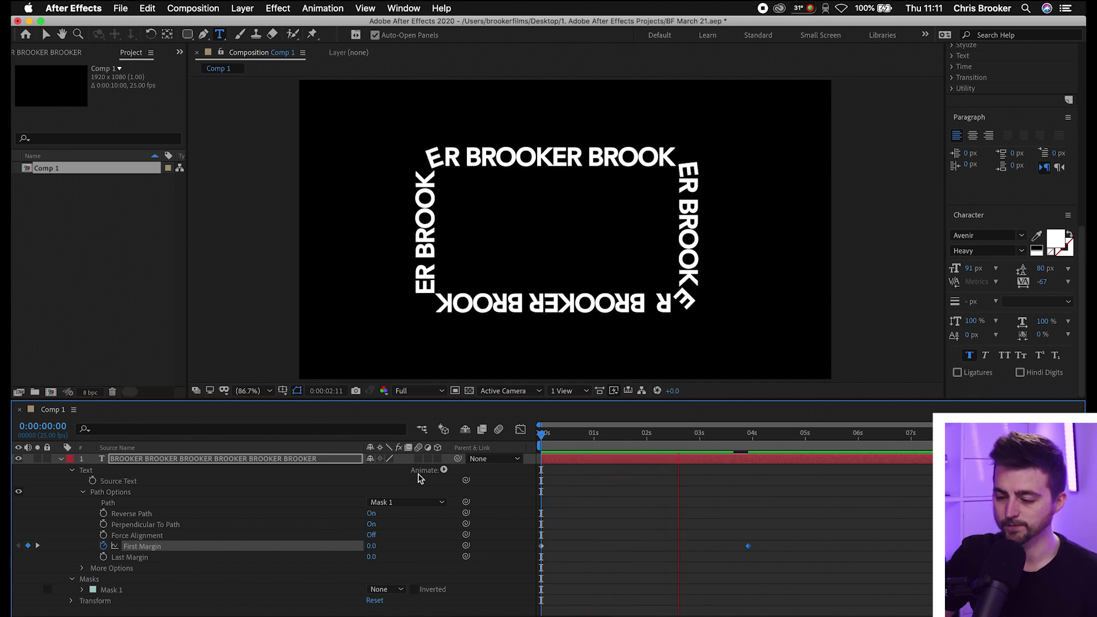
pyautogui.press('space')
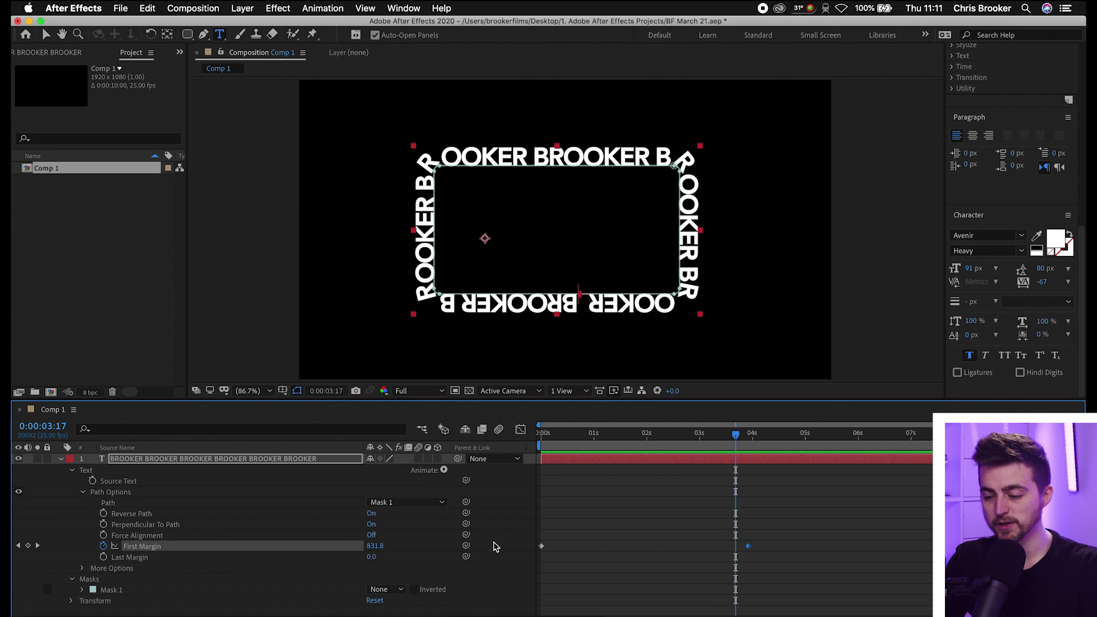
# Move the end First Margin keyframe to nearly 9 seconds to slow the text down, and preview it.
pyautogui.moveTo(749, 547); pyautogui.dragTo(1005, 553)
pyautogui.click(607, 450)
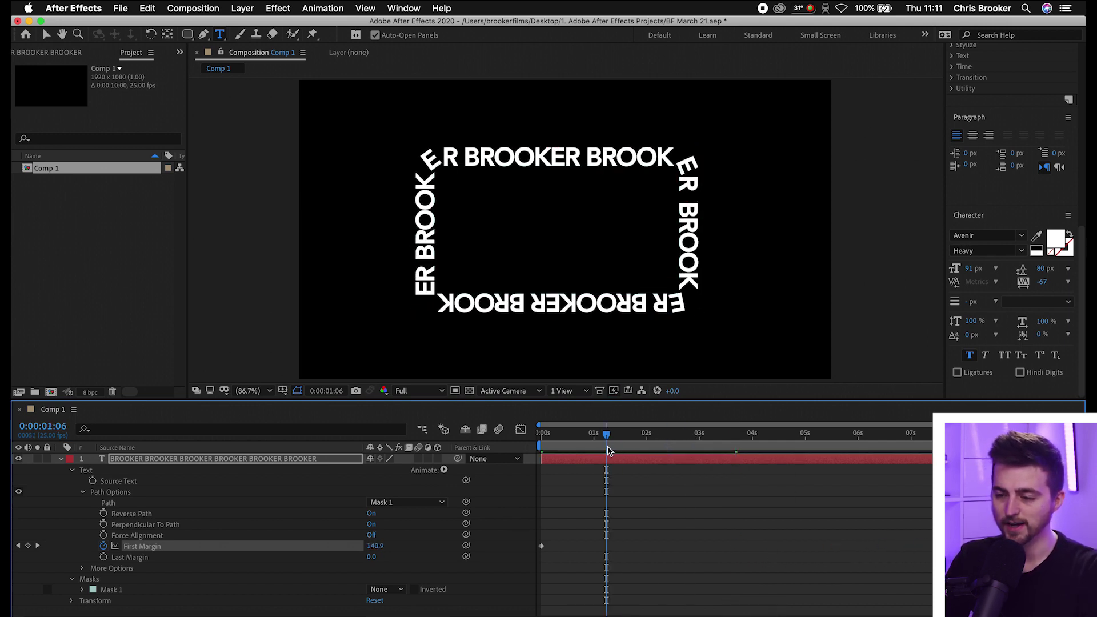
pyautogui.press('space')
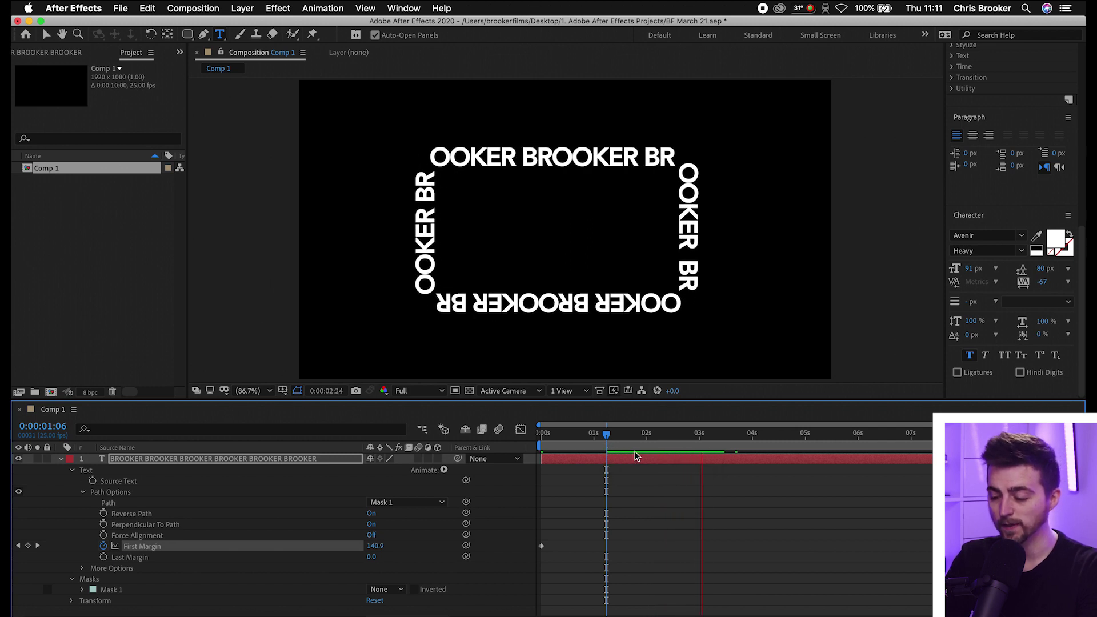
pyautogui.press('space')
# Move the end First Margin keyframe back to just after 1 second to speed the text up, and preview it.
pyautogui.moveTo(1005, 546); pyautogui.dragTo(610, 546)
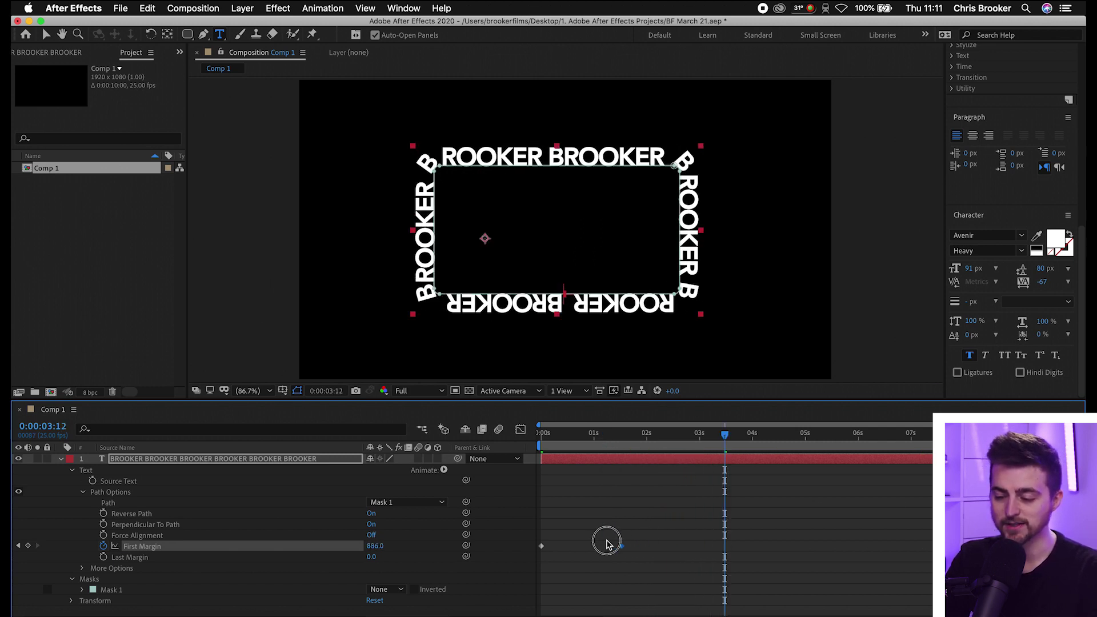
pyautogui.moveTo(578, 447); pyautogui.dragTo(460, 451)
pyautogui.press('space')
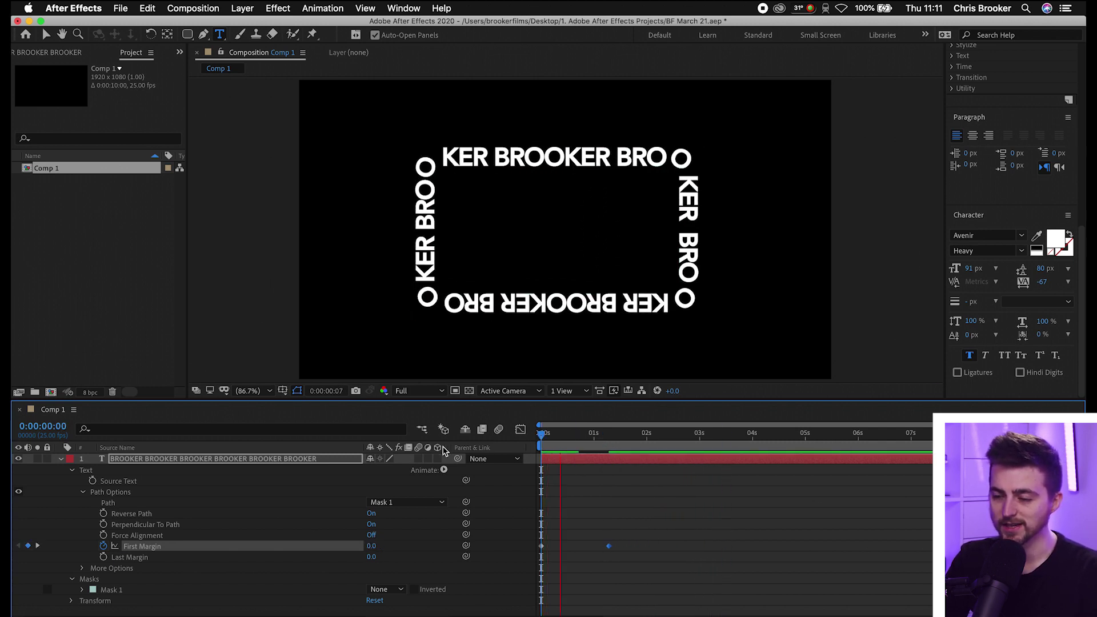
pyautogui.press('space')
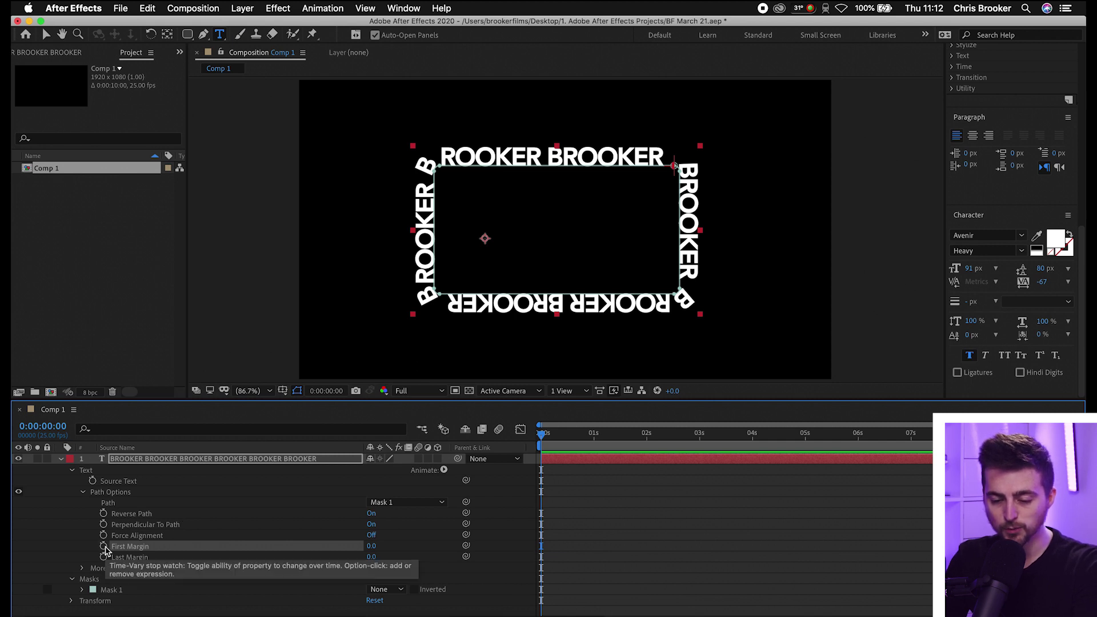
# Add the expression time*100 to the text layer's First Margin and preview the continuous movement.
pyautogui.keyDown('alt'); pyautogui.click(103, 547); pyautogui.keyUp('alt')
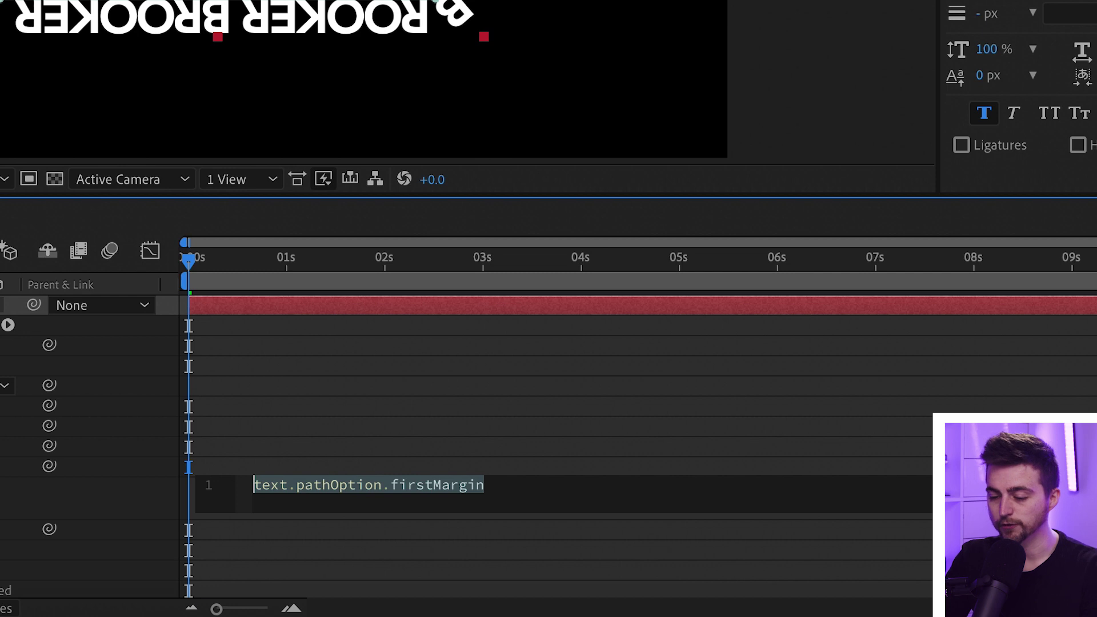
pyautogui.press('BackSpace')
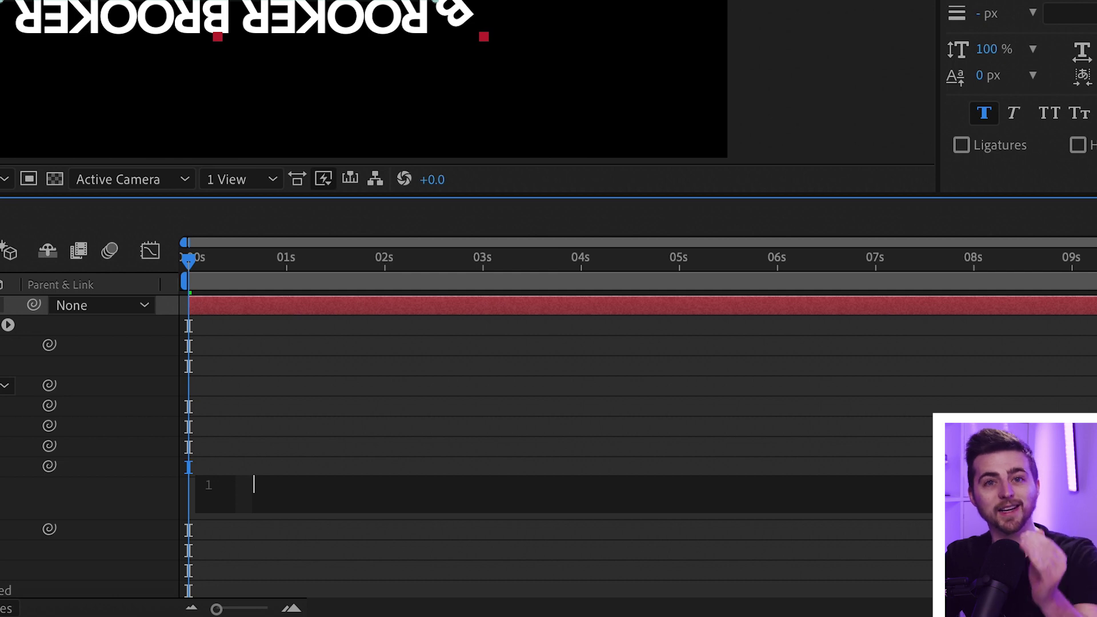
pyautogui.write('time')
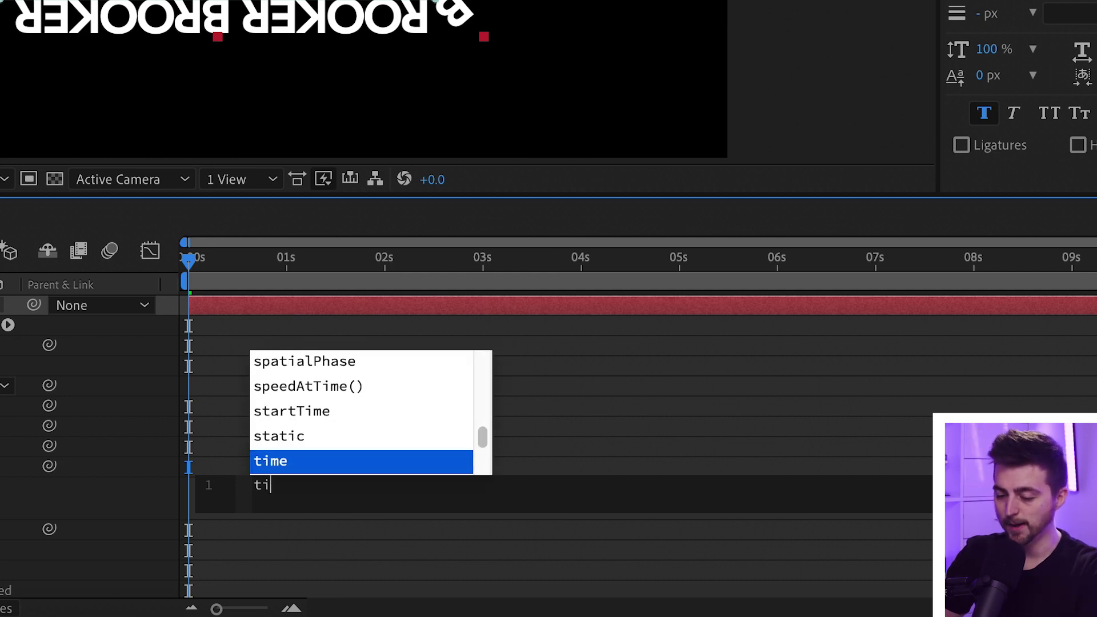
pyautogui.write('*')
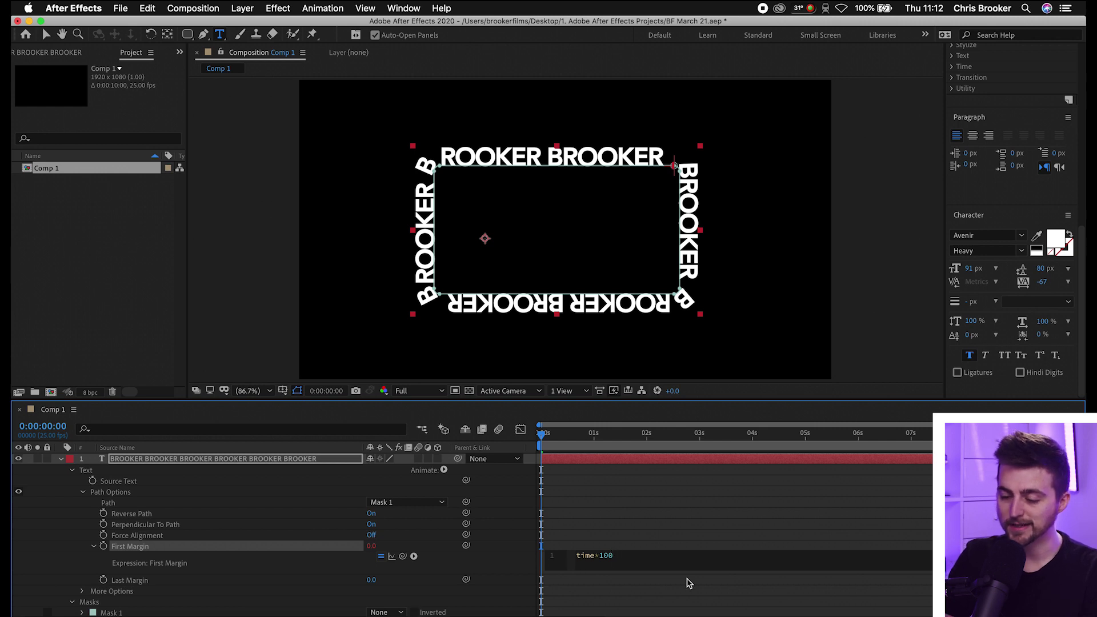
pyautogui.click(611, 497)
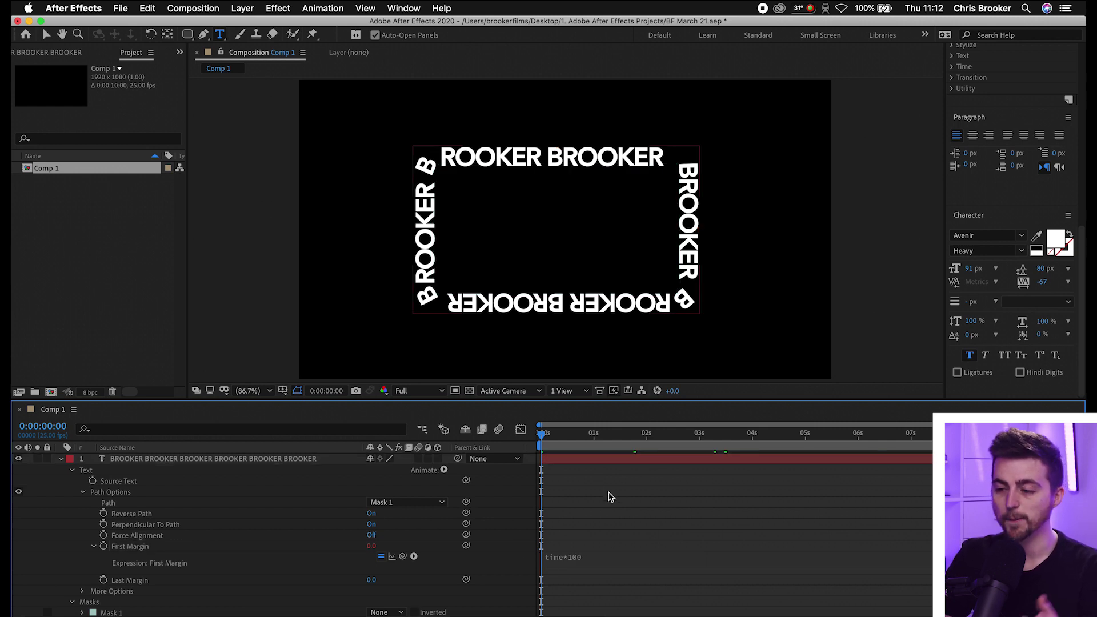
pyautogui.press('space')
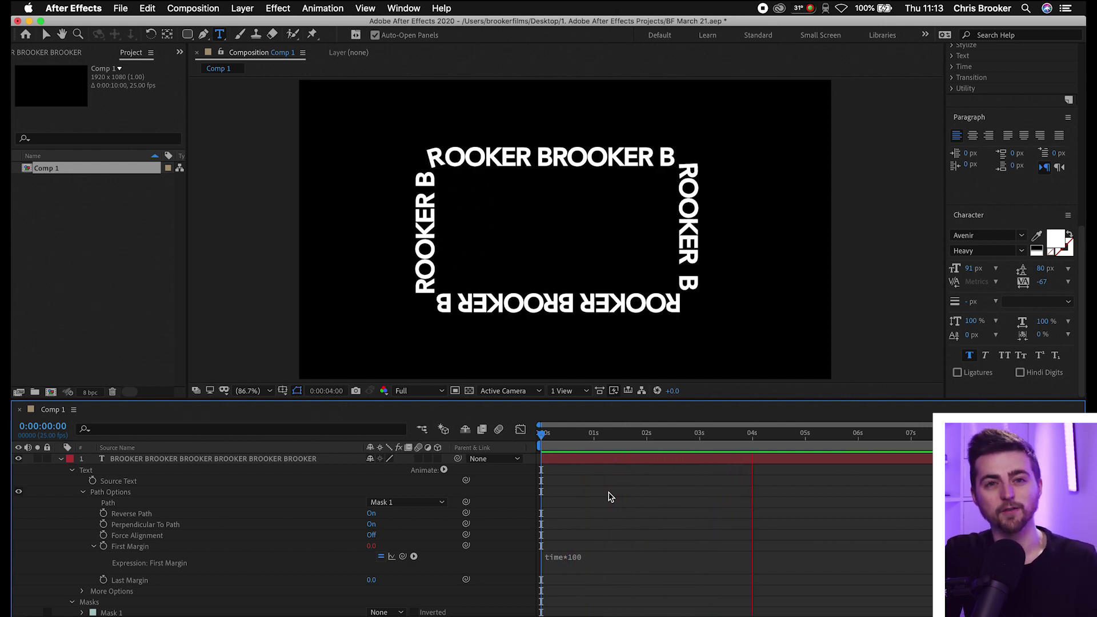
pyautogui.press('space')
# Try a faster movement by changing the First Margin expression to time*500, and preview it.
pyautogui.click(575, 558)
pyautogui.click(604, 557)
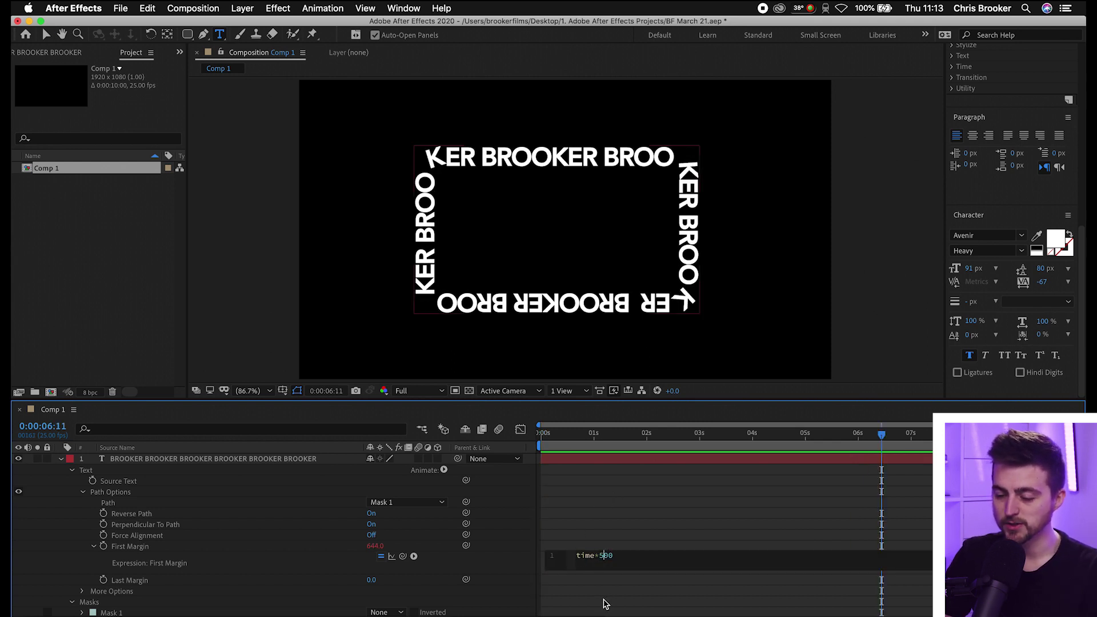
pyautogui.click(635, 524)
pyautogui.press('space')
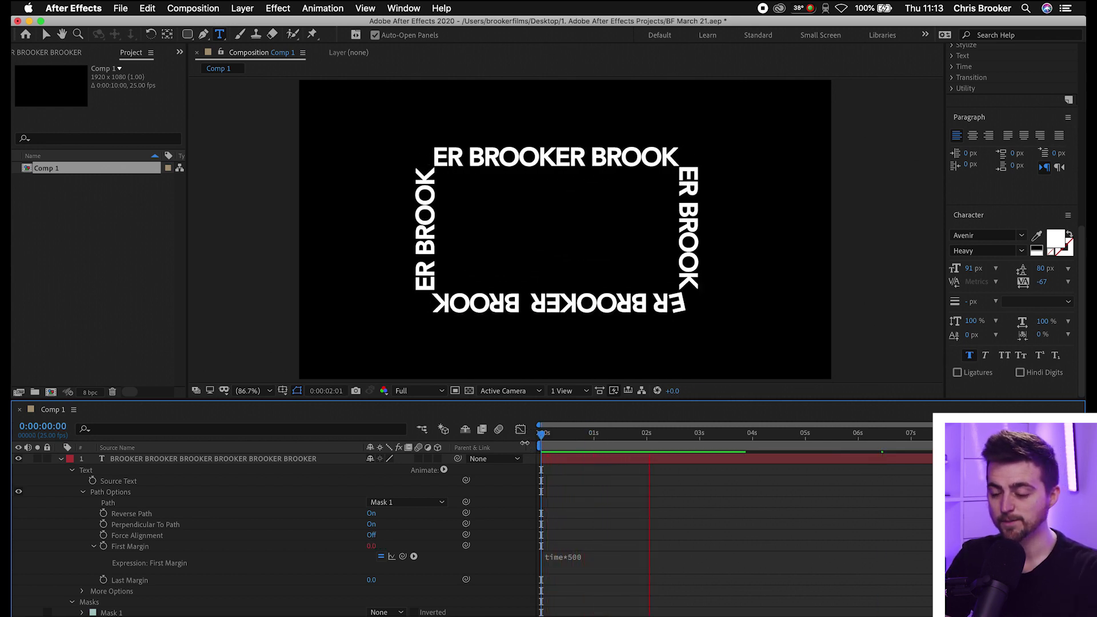
# Try a slower movement by changing the First Margin expression to time*20, and preview it.
pyautogui.click(581, 556)
pyautogui.click(599, 555)
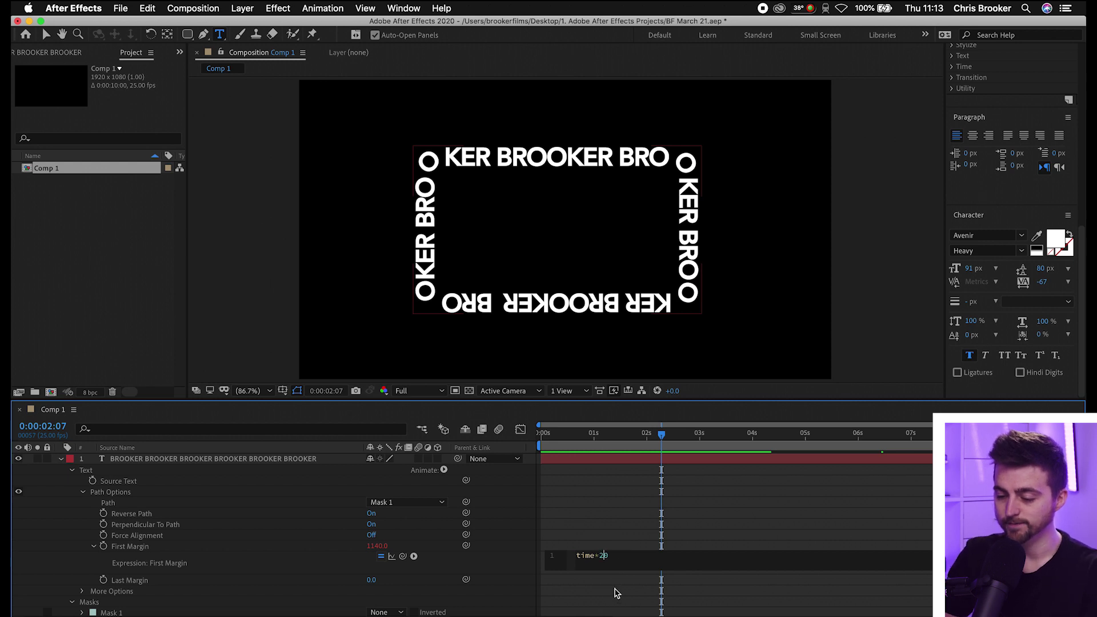
pyautogui.click(637, 517)
pyautogui.press('space')
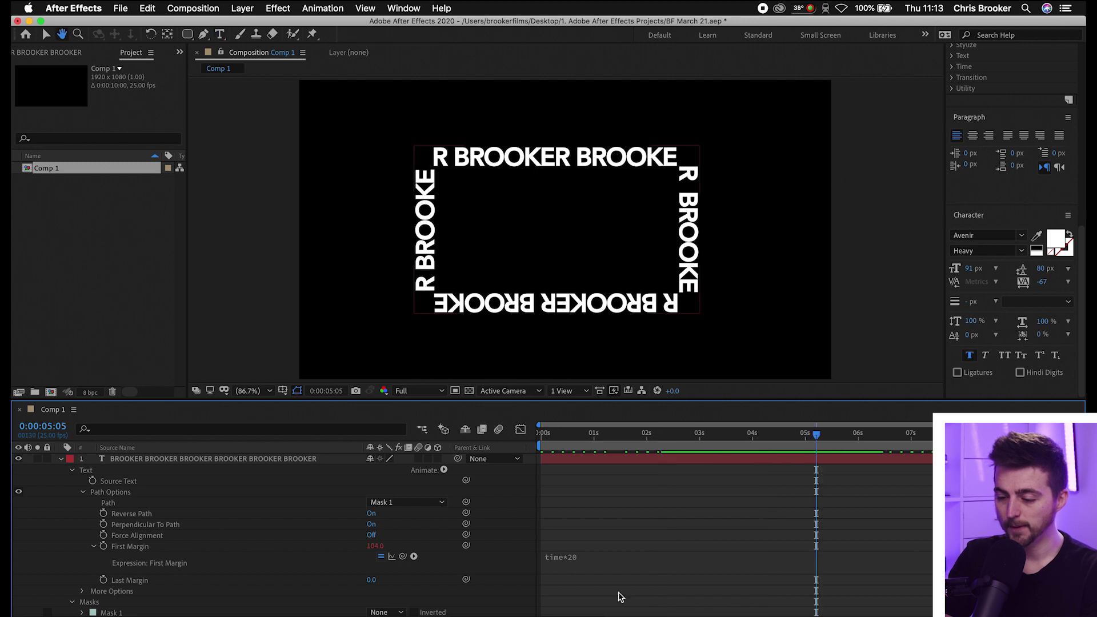
# Set the First Margin expression back to time*100 and preview the animation from the start.
pyautogui.click(567, 554)
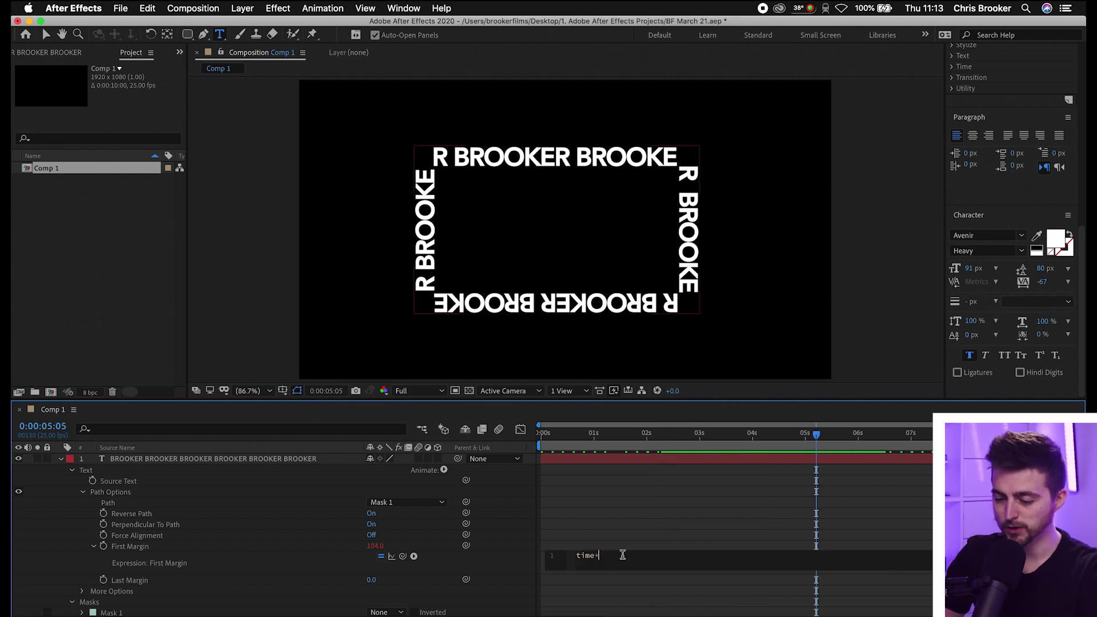
pyautogui.write('time*100')
pyautogui.click(629, 518)
pyautogui.click(547, 436)
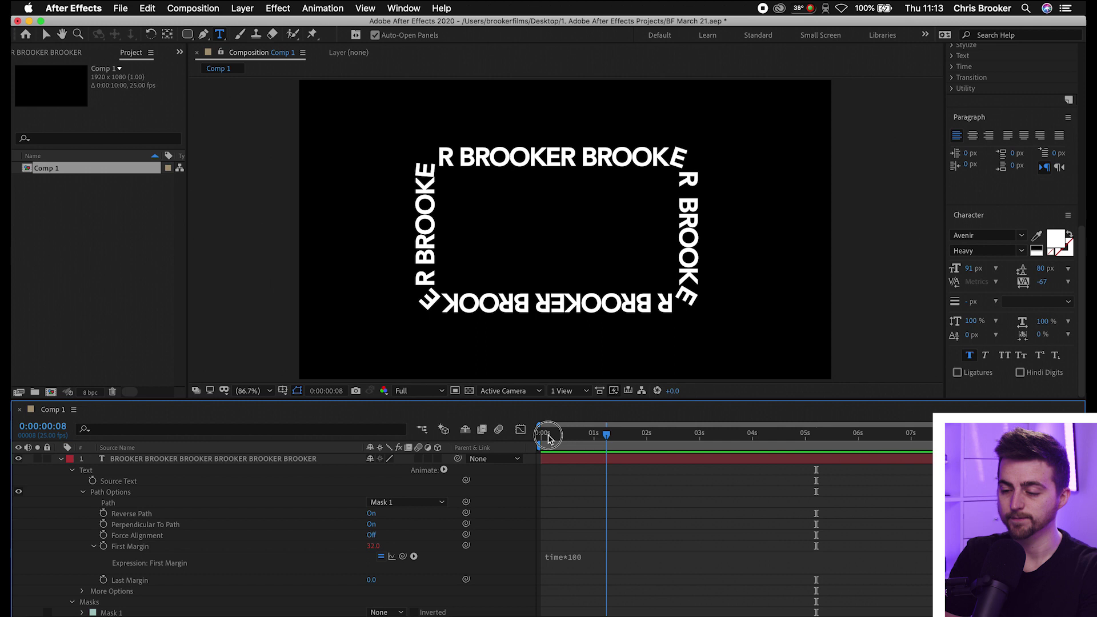
pyautogui.press('space')
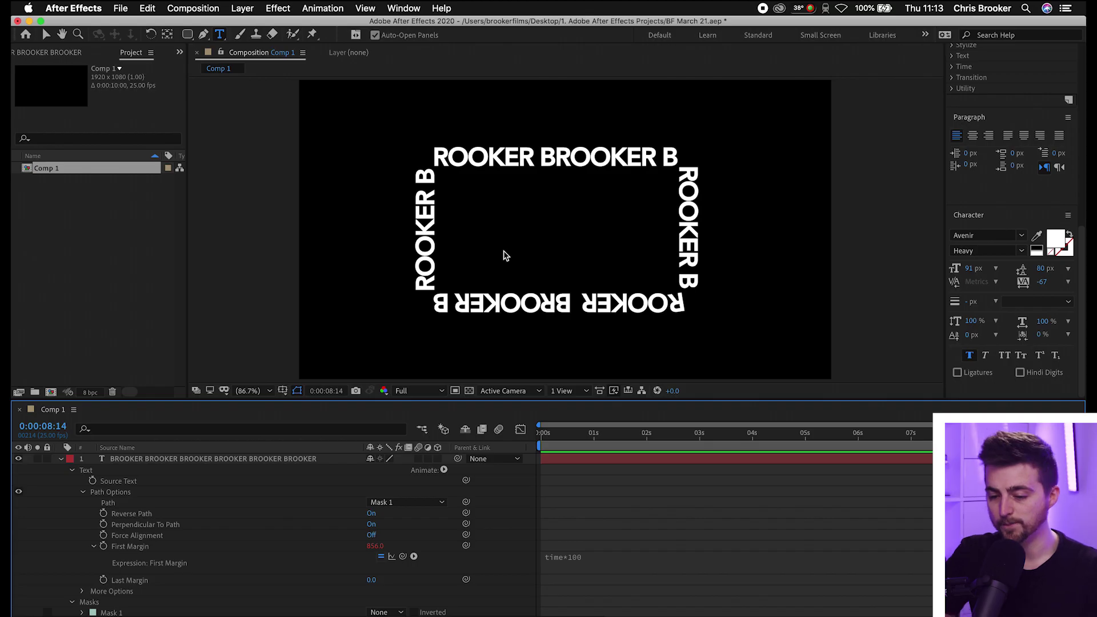
# Draw a roughly circular mask with the Ellipse tool on the BROOKER text layer, centred over the rounded rectangle path.
pyautogui.click(189, 461)
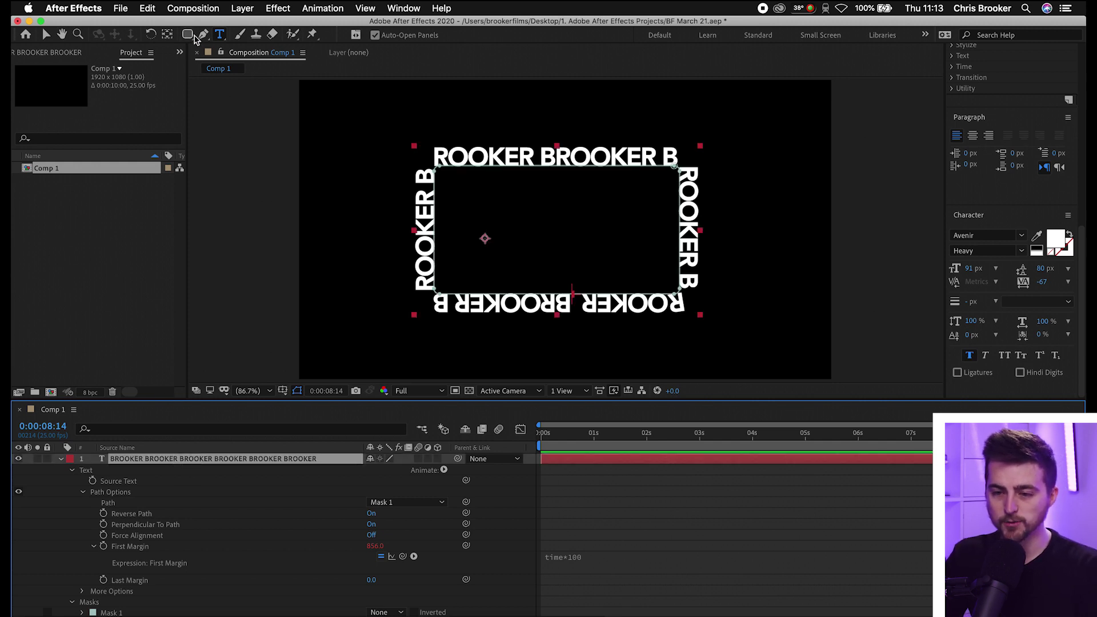
pyautogui.moveTo(192, 38); pyautogui.dragTo(220, 65)
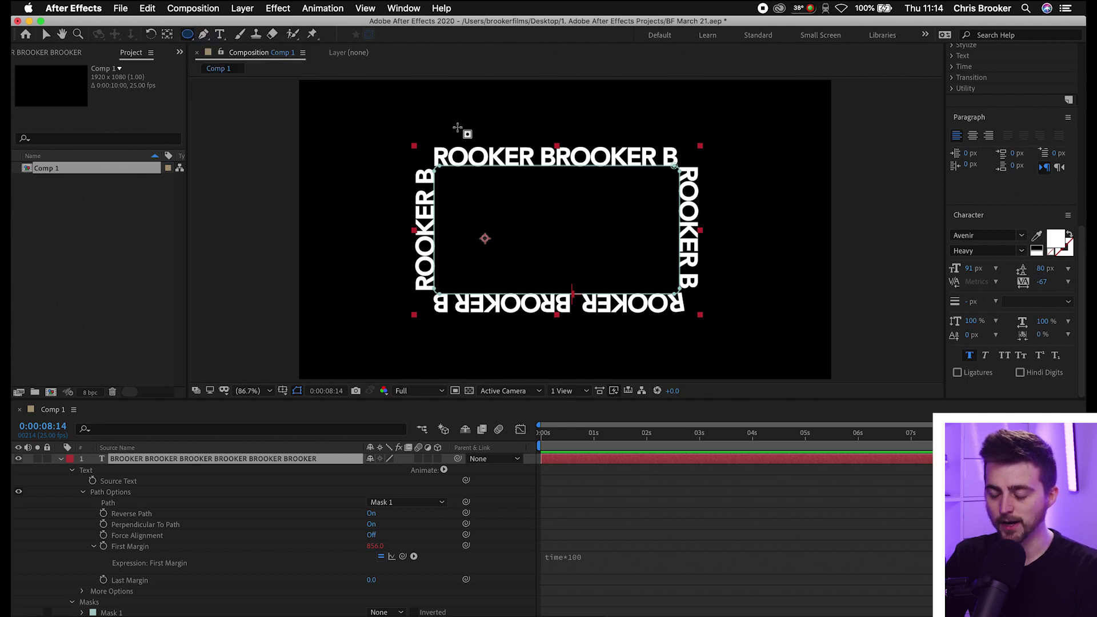
pyautogui.moveTo(454, 122); pyautogui.dragTo(664, 340)
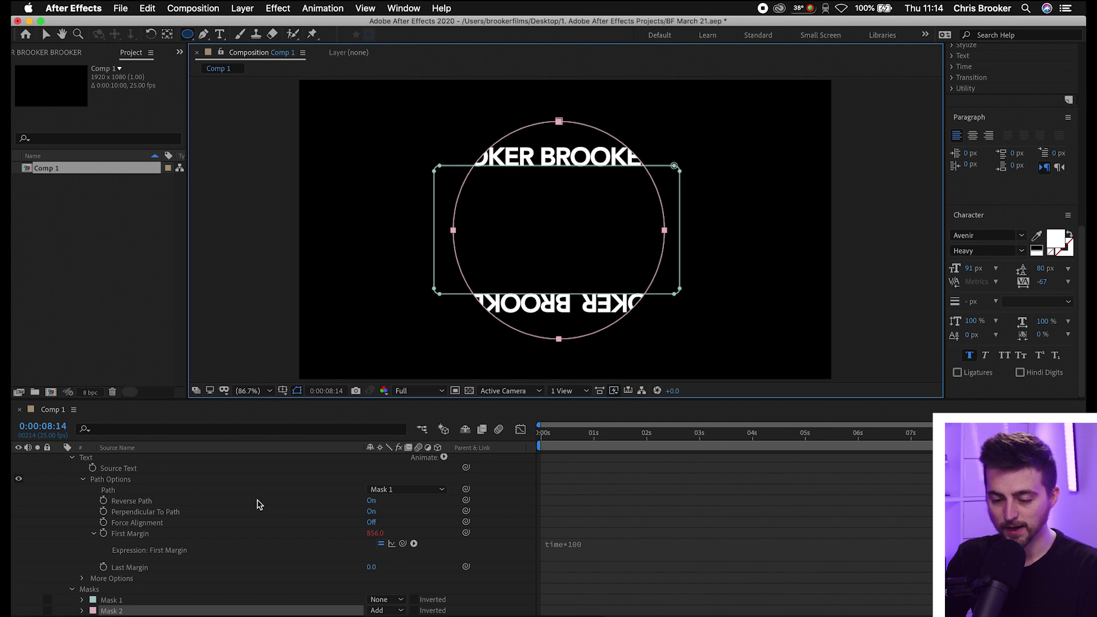
# Set the BROOKER text layer's path to Mask 2, the circular mask, and scrub the timeline to check the movement.
pyautogui.press('Return')
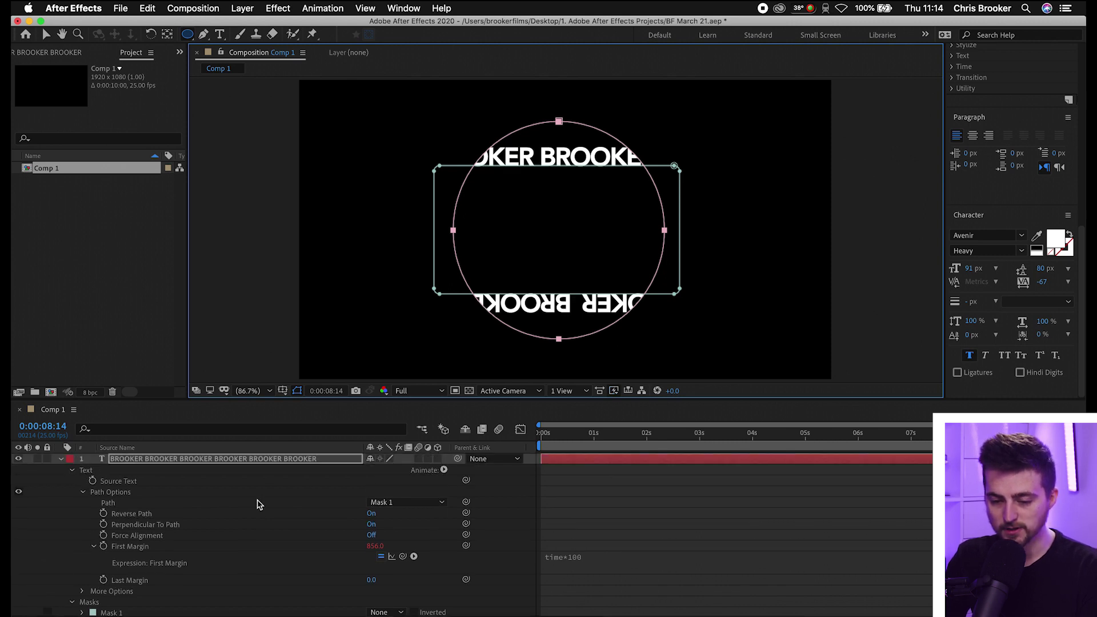
pyautogui.click(121, 482)
pyautogui.click(116, 492)
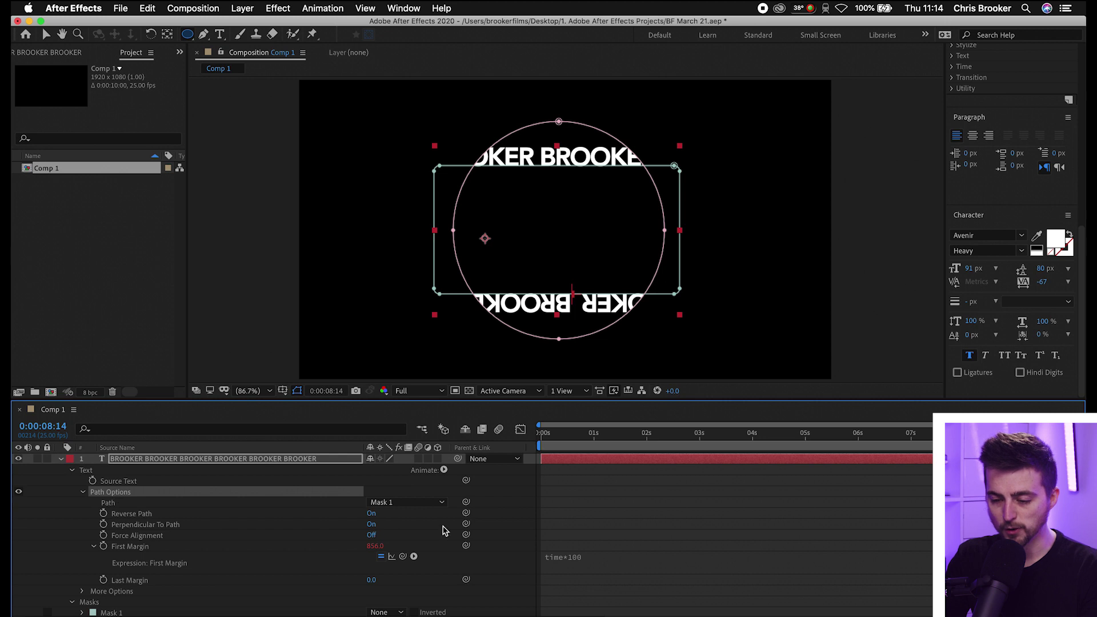
pyautogui.click(420, 505)
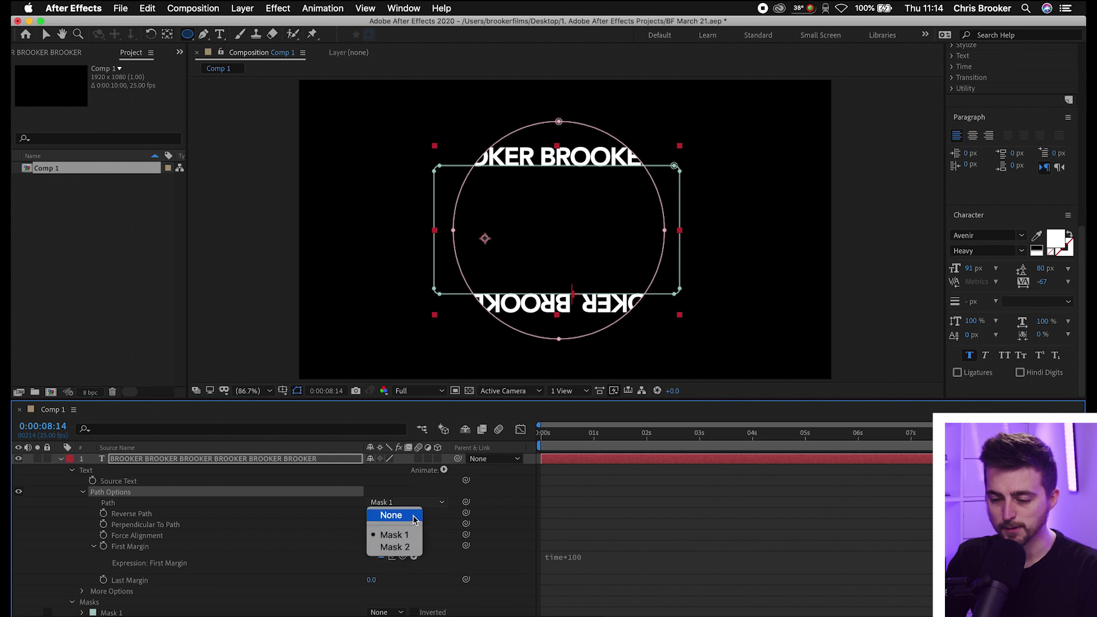
pyautogui.click(392, 549)
pyautogui.click(676, 512)
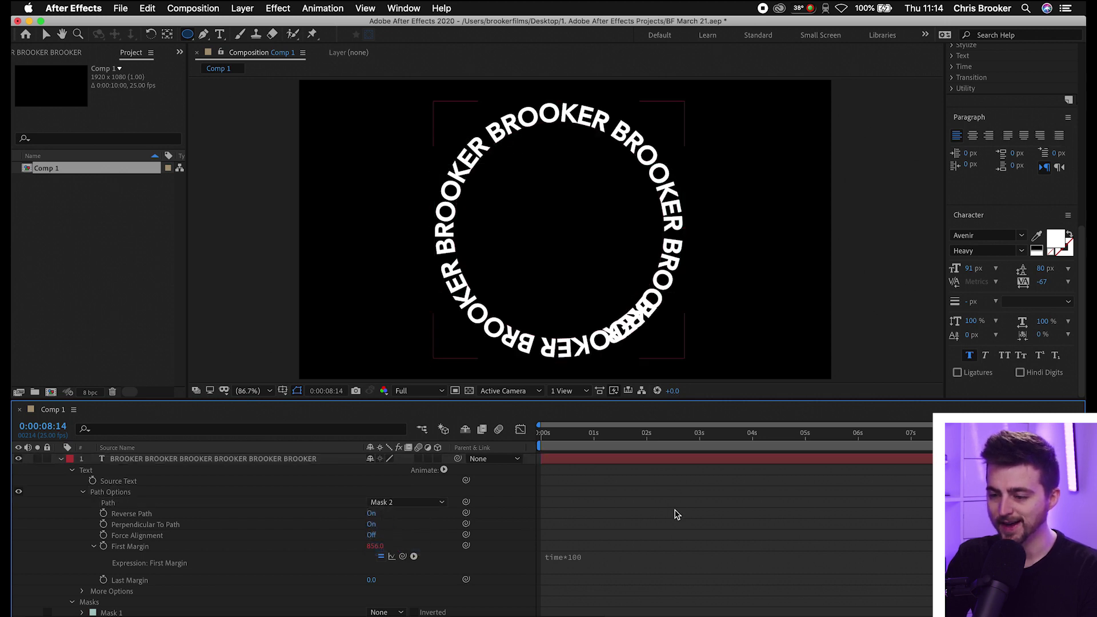
pyautogui.moveTo(700, 442)
pyautogui.mouseDown()
pyautogui.moveTo(608, 441)
pyautogui.moveTo(684, 442)
pyautogui.mouseUp()
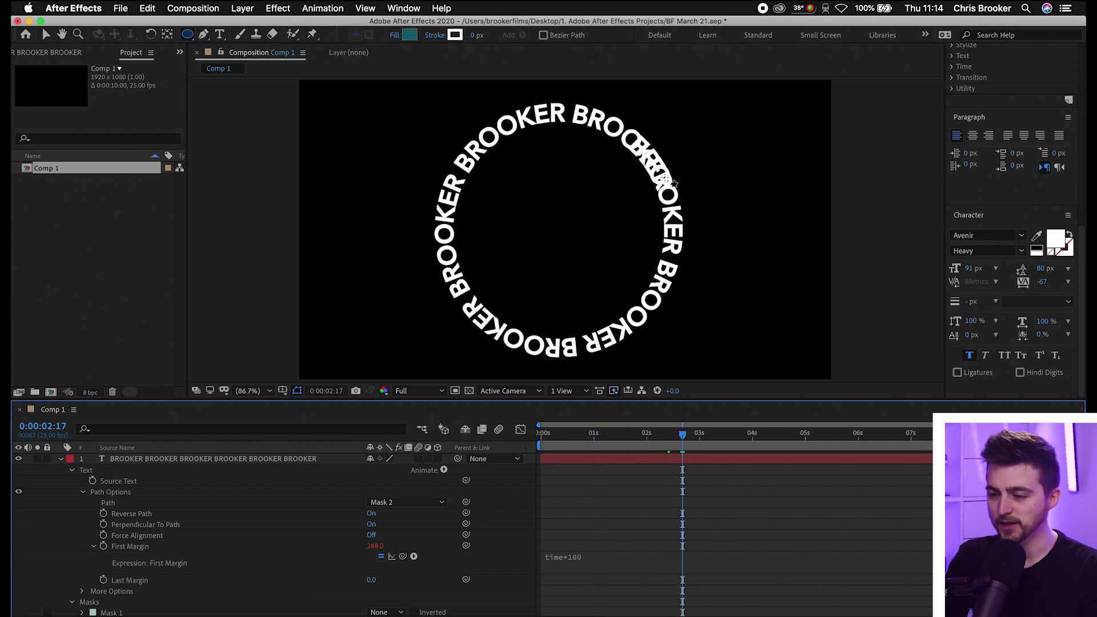
# Reduce the BROOKER text's font size to 83 px and preview the animation around the circle from the start.
pyautogui.click(46, 34)
pyautogui.click(225, 459)
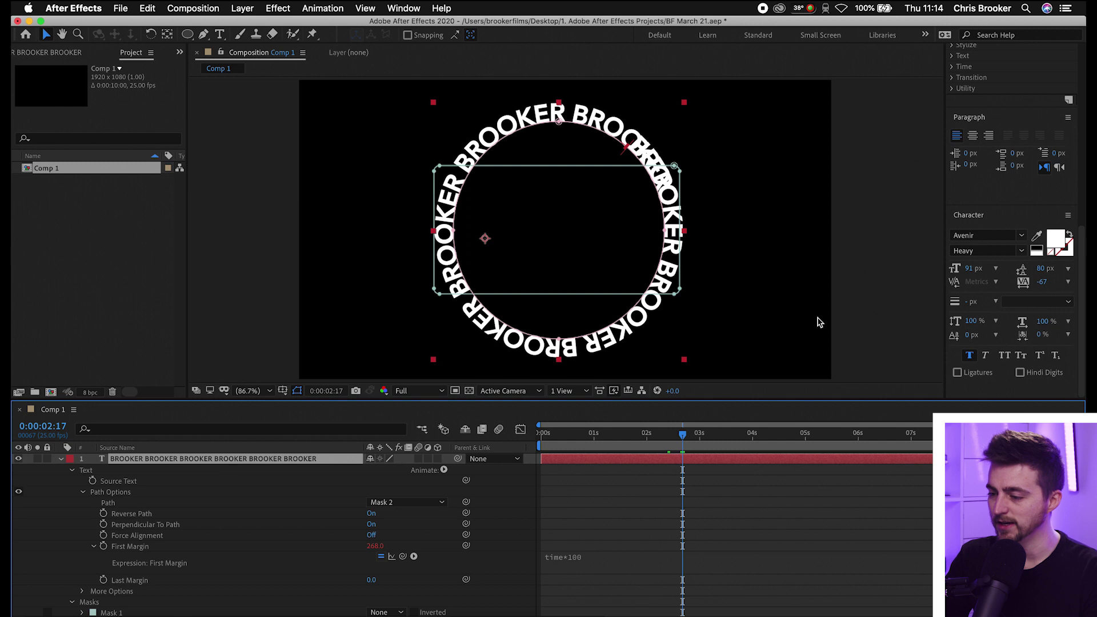
pyautogui.moveTo(972, 268); pyautogui.dragTo(966, 269)
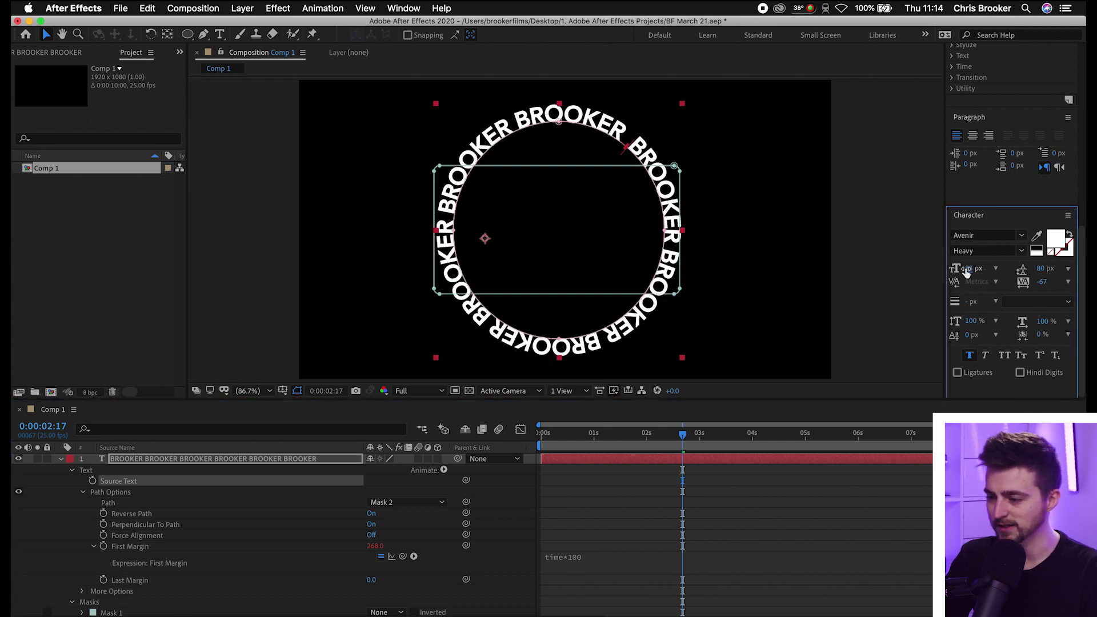
pyautogui.click(654, 587)
pyautogui.moveTo(644, 436); pyautogui.dragTo(442, 449)
pyautogui.press('space')
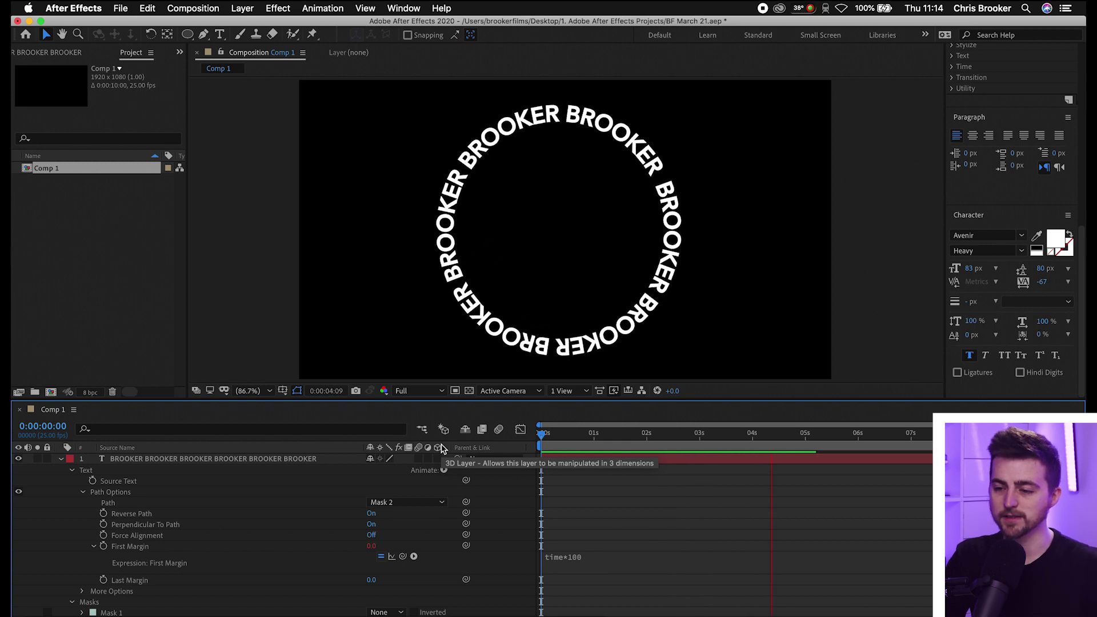
pyautogui.press('space')
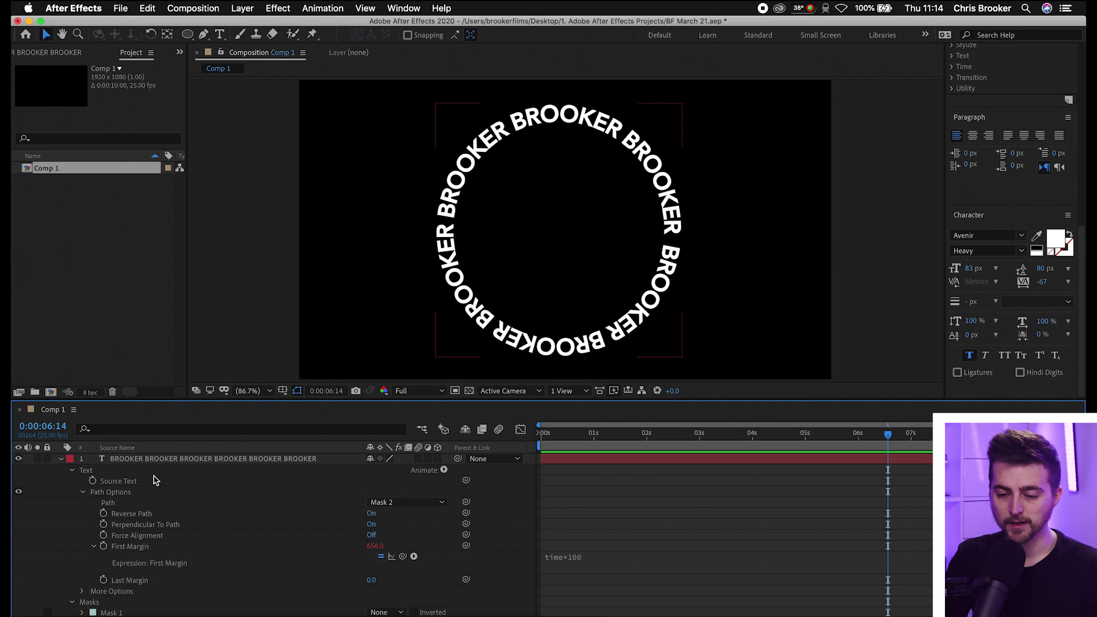
# Draw a closed, curved mask that crosses itself like a figure eight on the BROOKER text layer with the Pen tool.
pyautogui.click(172, 460)
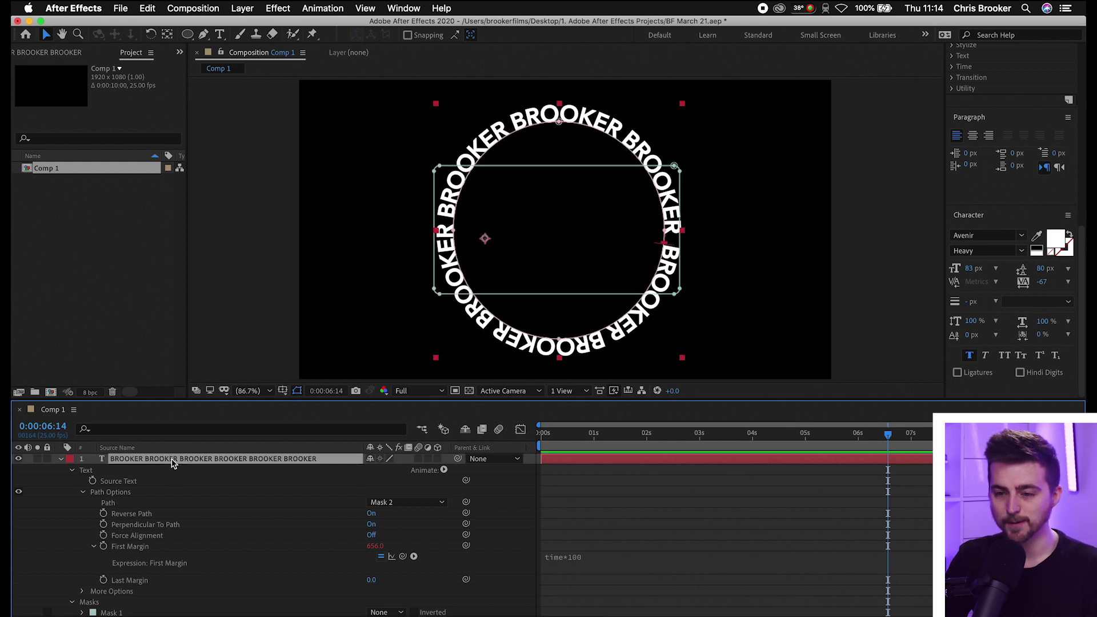
pyautogui.click(204, 35)
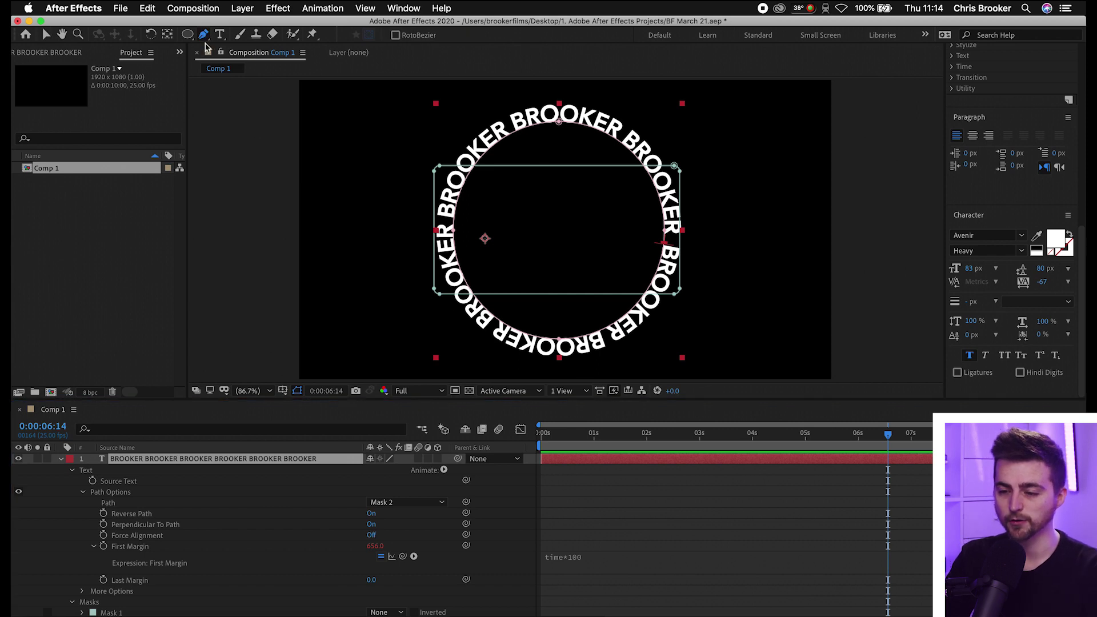
pyautogui.click(361, 285)
pyautogui.moveTo(380, 204); pyautogui.dragTo(421, 178)
pyautogui.moveTo(504, 120); pyautogui.dragTo(558, 118)
pyautogui.moveTo(583, 224); pyautogui.dragTo(600, 258)
pyautogui.moveTo(730, 246); pyautogui.dragTo(762, 220)
pyautogui.moveTo(773, 159); pyautogui.dragTo(766, 136)
pyautogui.moveTo(661, 124); pyautogui.dragTo(646, 134)
pyautogui.moveTo(524, 264); pyautogui.dragTo(502, 299)
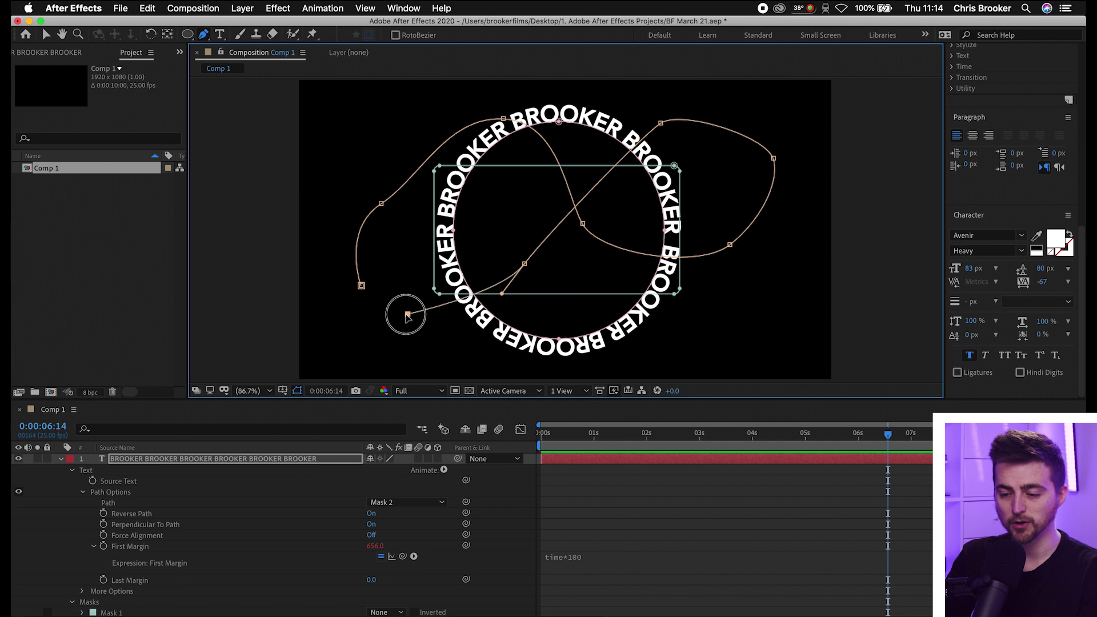
pyautogui.click(361, 285)
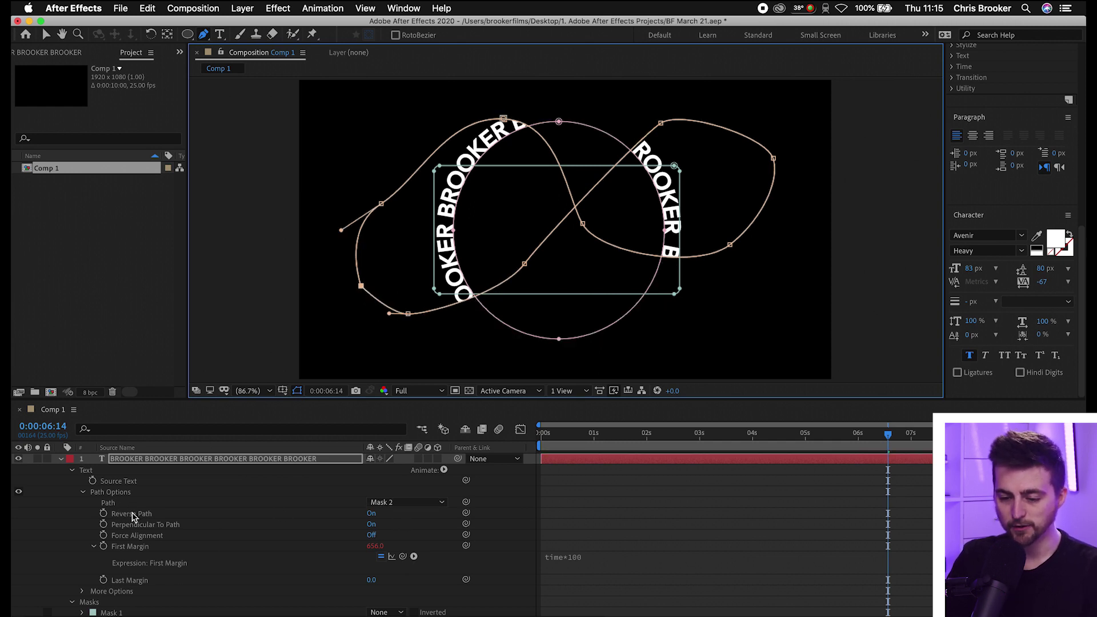
# Set the text layer's path to Mask 3, the freehand looping mask.
pyautogui.click(115, 504)
pyautogui.click(377, 502)
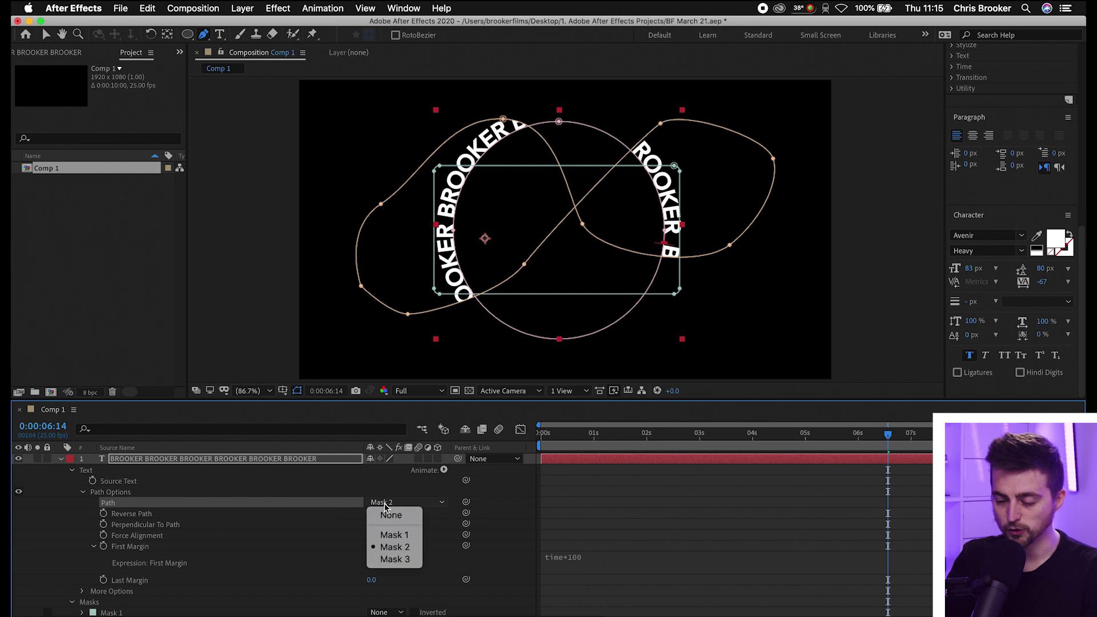
pyautogui.click(396, 559)
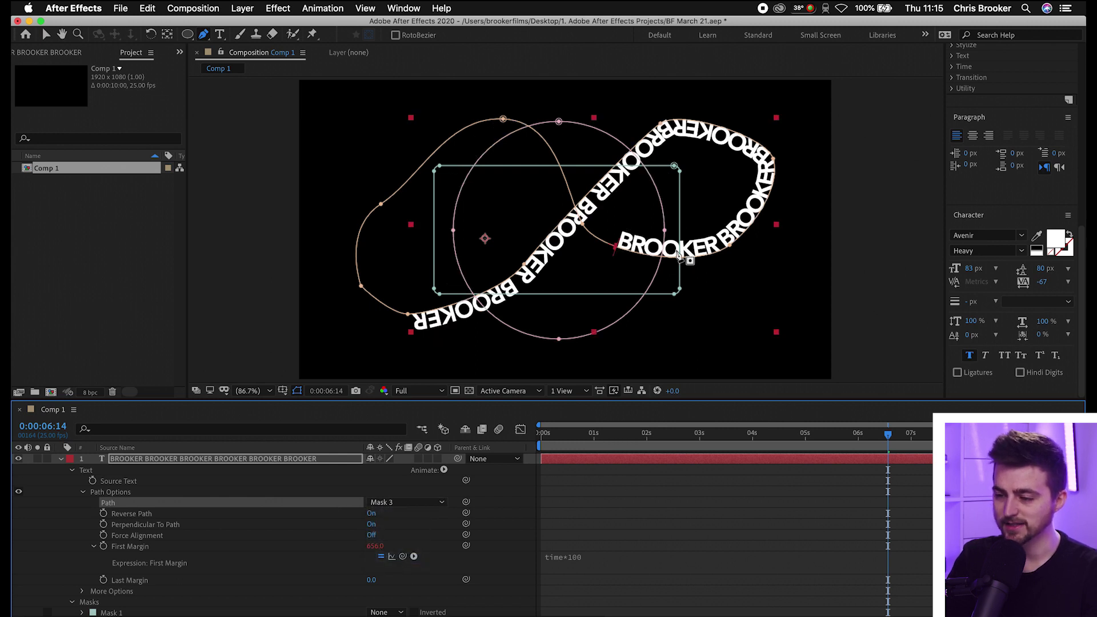
# Increase the BROOKER text's font size to 140 px and preview the looping animation from the start.
pyautogui.moveTo(973, 274); pyautogui.dragTo(1014, 269)
pyautogui.click(845, 470)
pyautogui.press('Home')
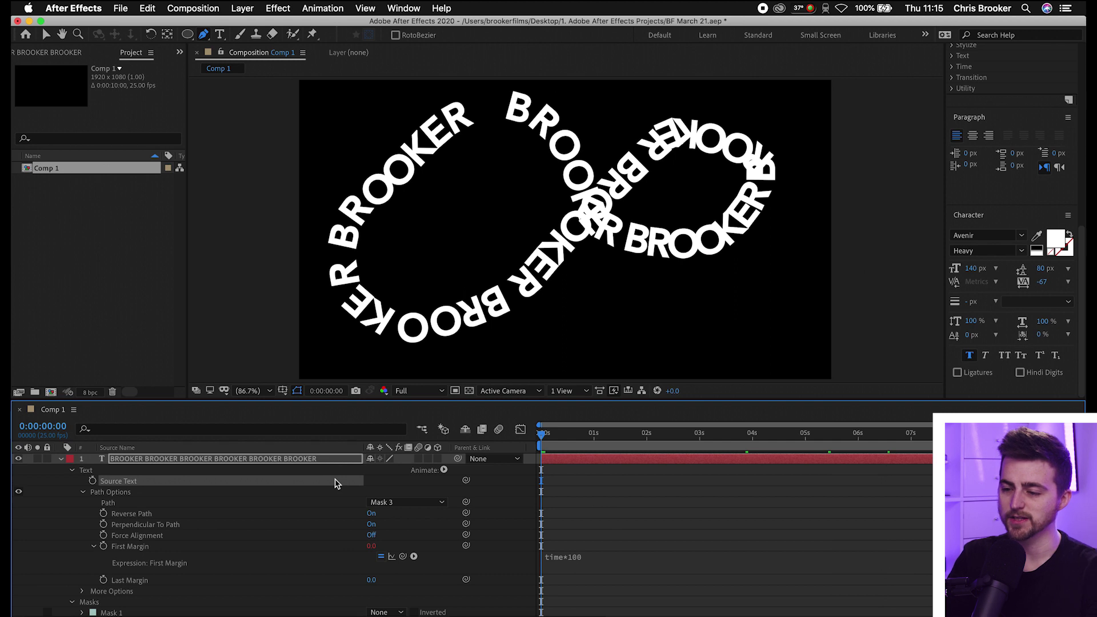
pyautogui.press('space')
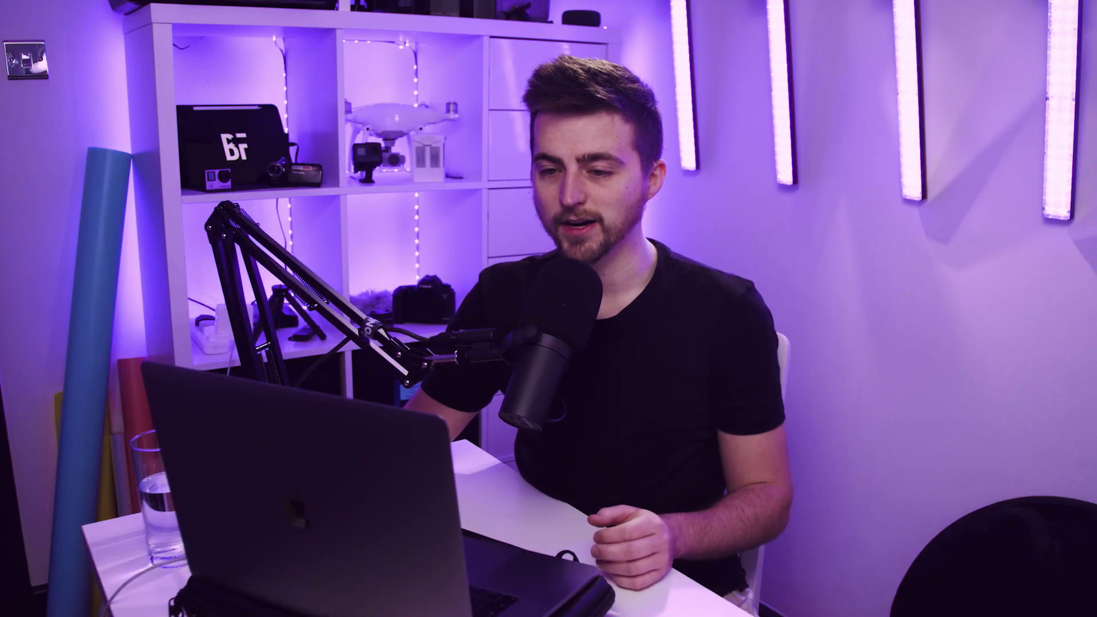
# Draw a closed four-point mask on the text layer with the Pen tool, its upper edge crossing the lower frame and its other corners outside it.
pyautogui.click(164, 463)
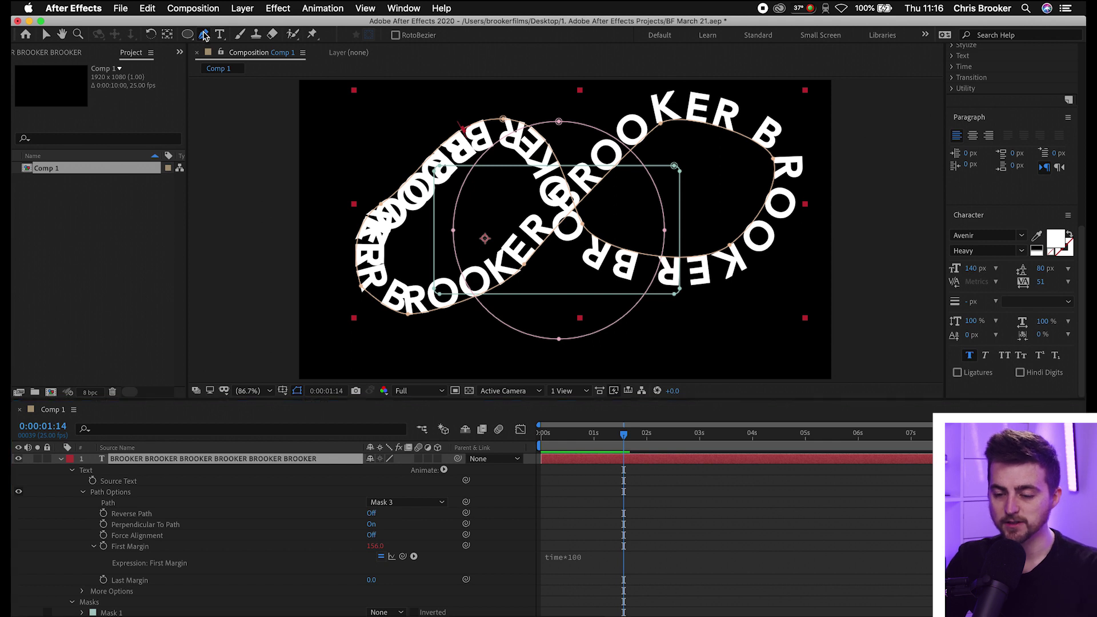
pyautogui.click(286, 325)
pyautogui.click(874, 320)
pyautogui.press(',')
pyautogui.press(',')
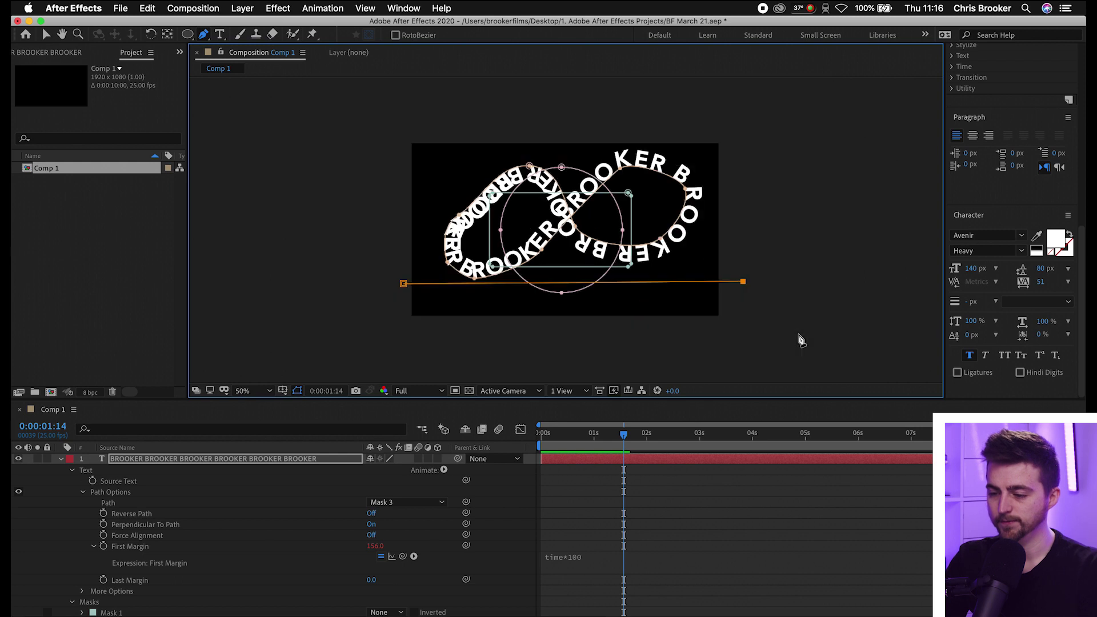
pyautogui.click(763, 360)
pyautogui.click(358, 345)
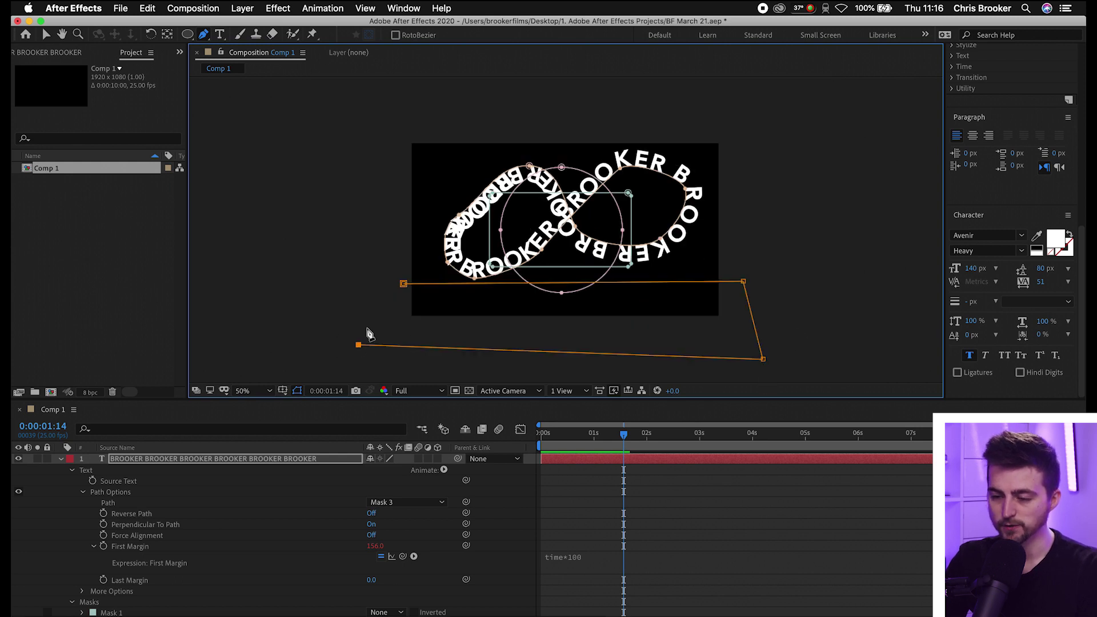
pyautogui.click(404, 284)
# Move both upper corners of the four-point mask farther outside the frame and lower its bottom-left corner to level the bottom edge.
pyautogui.moveTo(404, 284); pyautogui.dragTo(304, 284)
pyautogui.moveTo(743, 281); pyautogui.dragTo(780, 282)
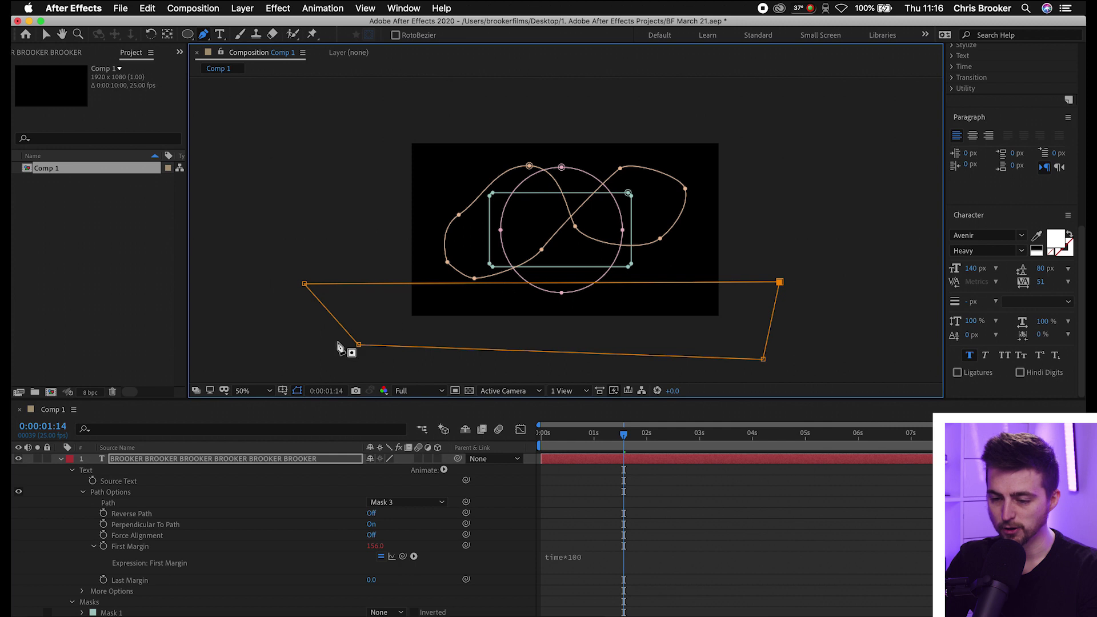
pyautogui.moveTo(359, 344); pyautogui.dragTo(356, 359)
# Set the text layer's path to Mask 4, the four-point mask, and select its Reverse Path option.
pyautogui.click(250, 391)
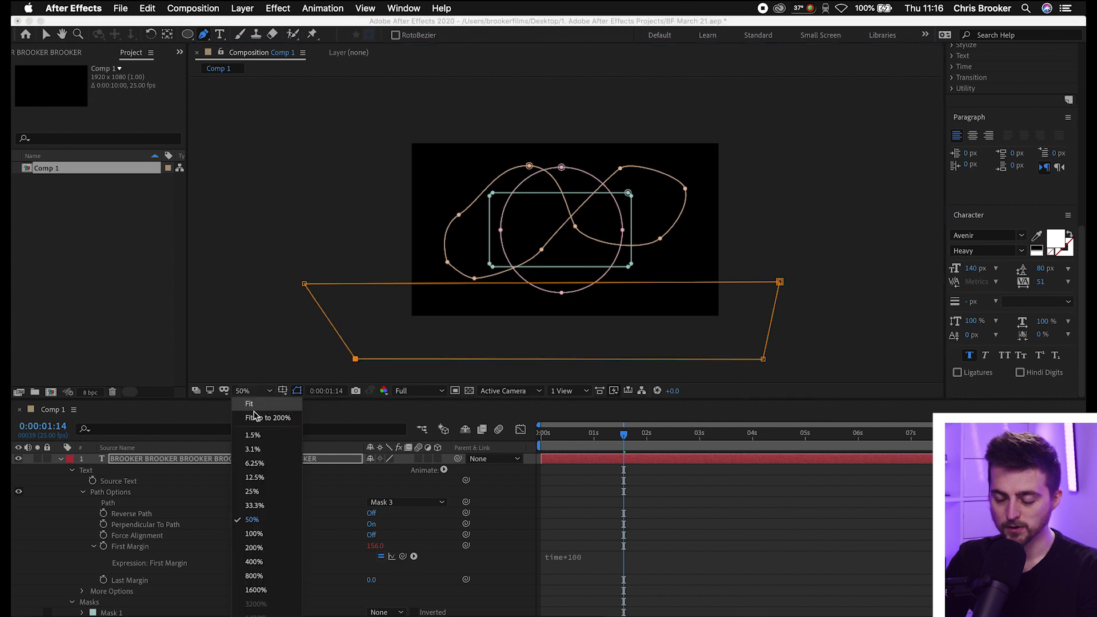
pyautogui.click(255, 405)
pyautogui.click(125, 504)
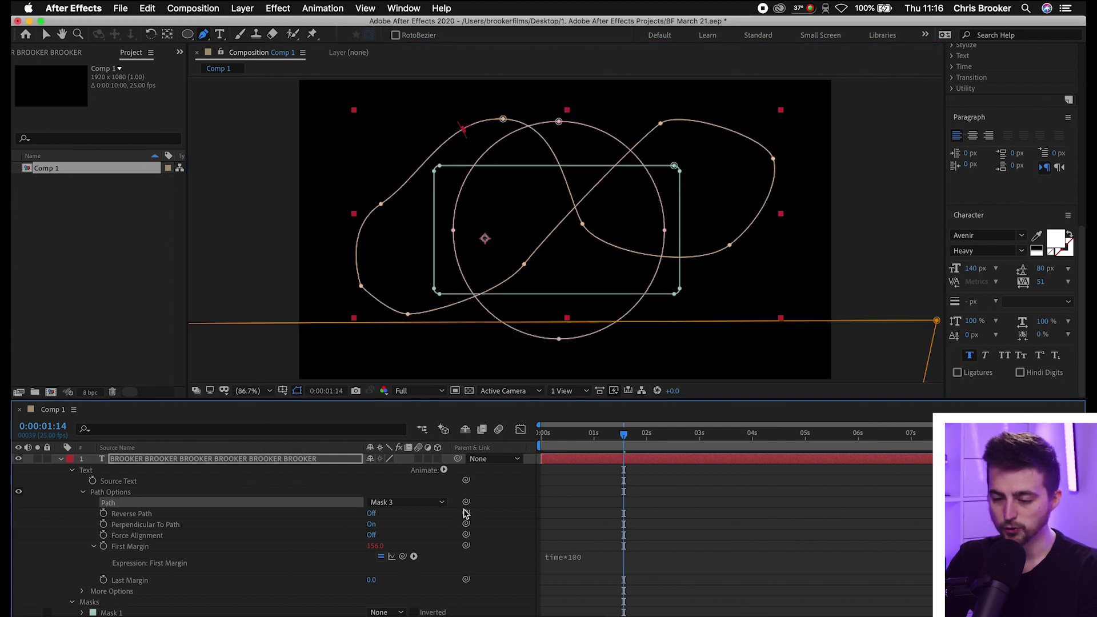
pyautogui.click(431, 503)
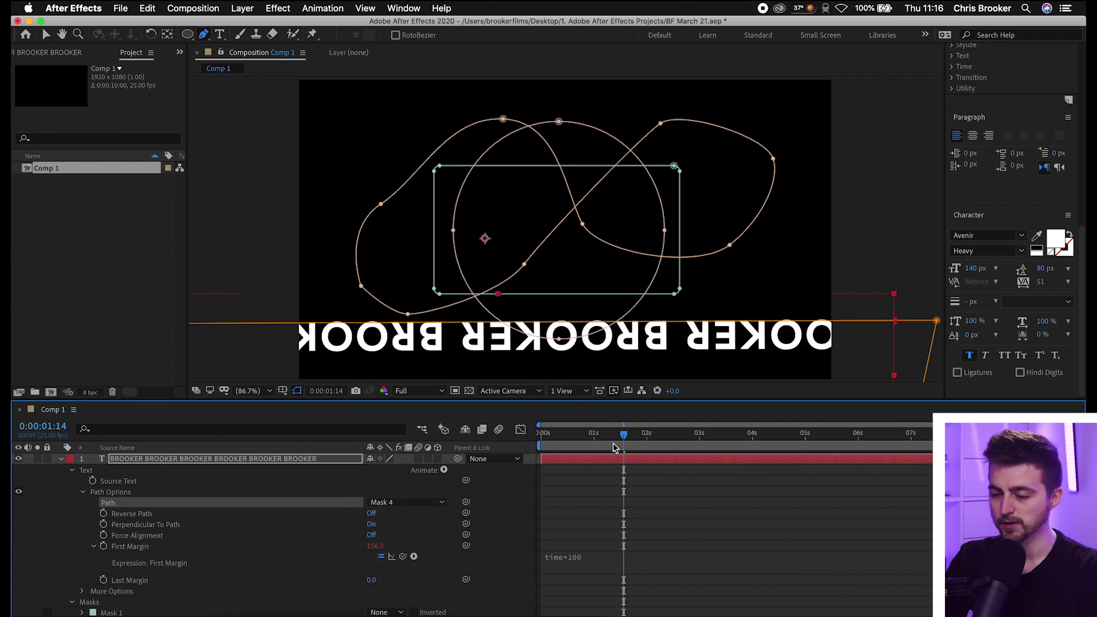
pyautogui.click(394, 513)
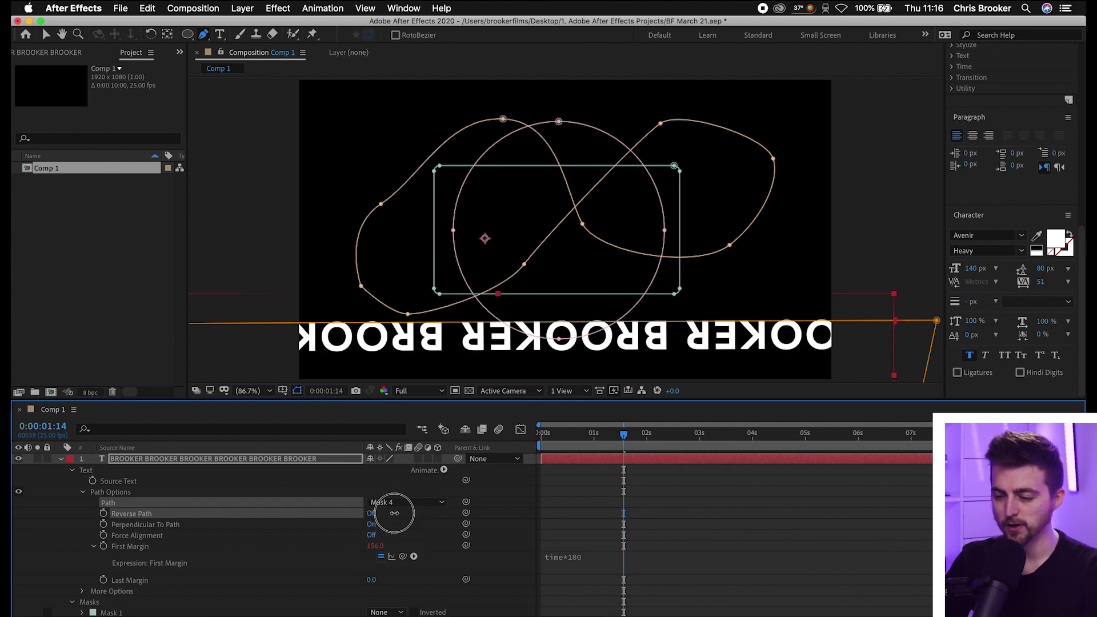